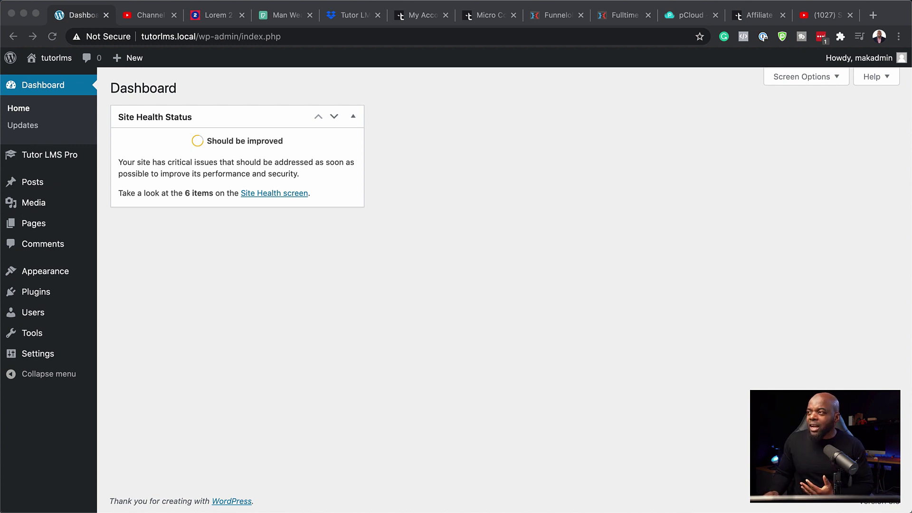
- Download the medium 1280 x 854 Pexels photo of the woman at a laptop, then return to the Dashboard
left_click(283, 15)
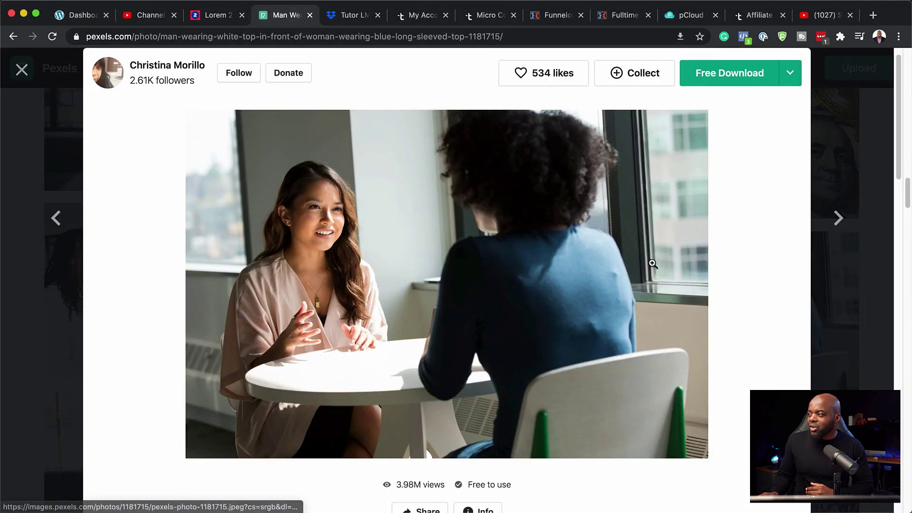
left_click(838, 218)
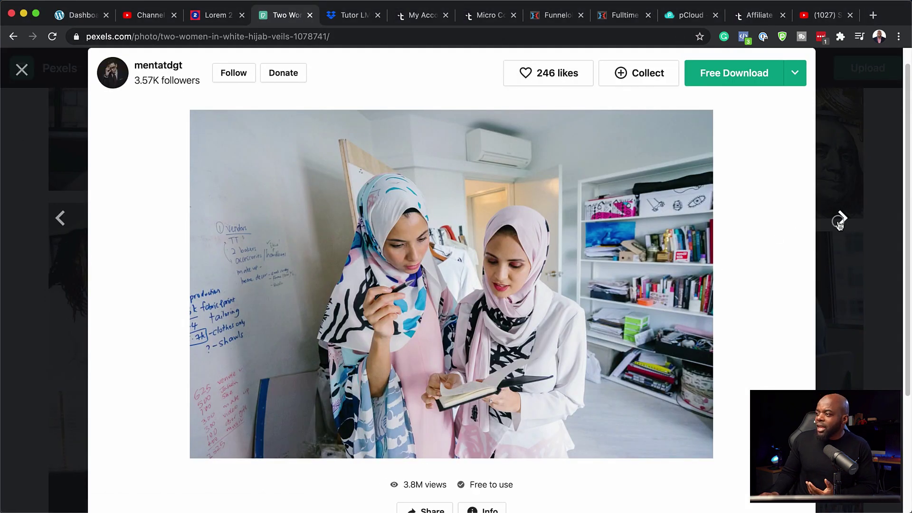
key("Escape")
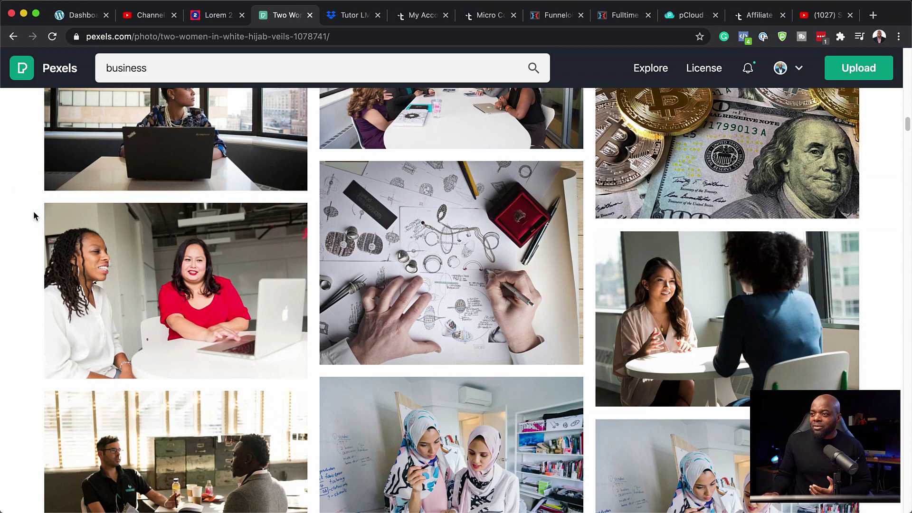
scroll(16, 190, "up", 4)
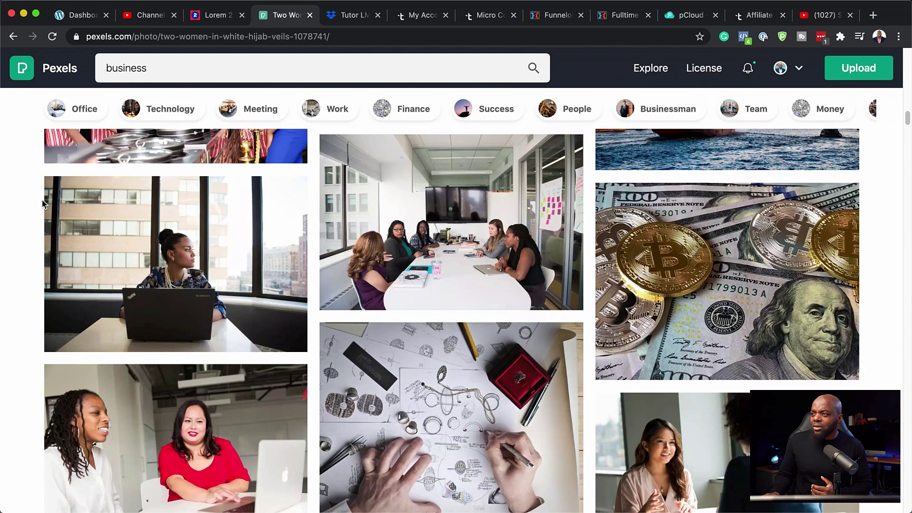
left_click(195, 232)
left_click(796, 75)
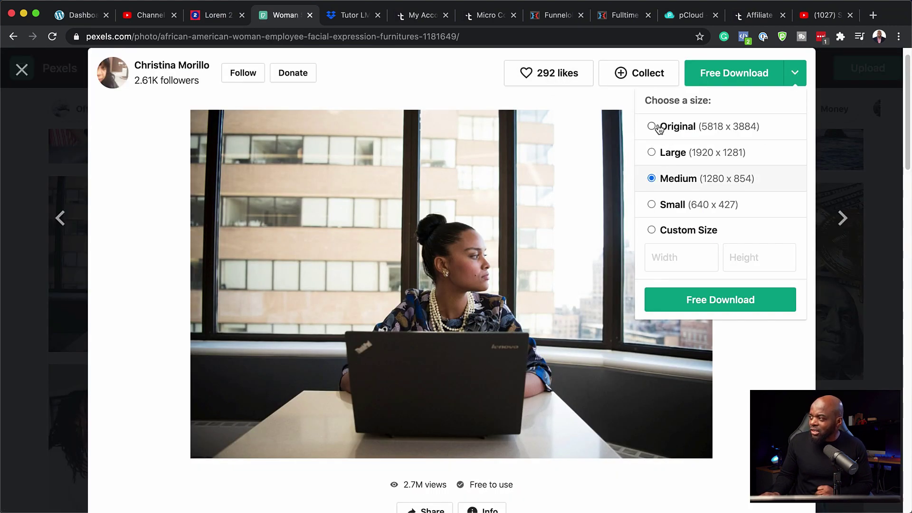
left_click(720, 297)
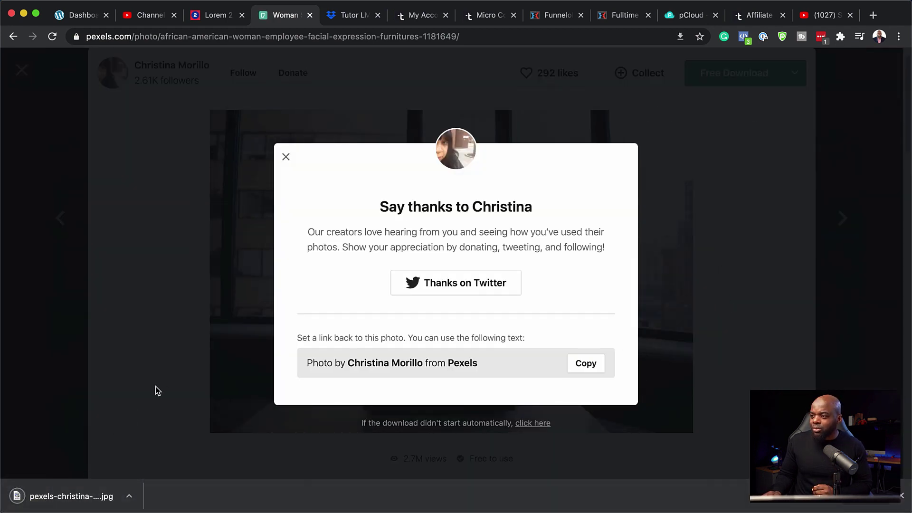
left_click(145, 357)
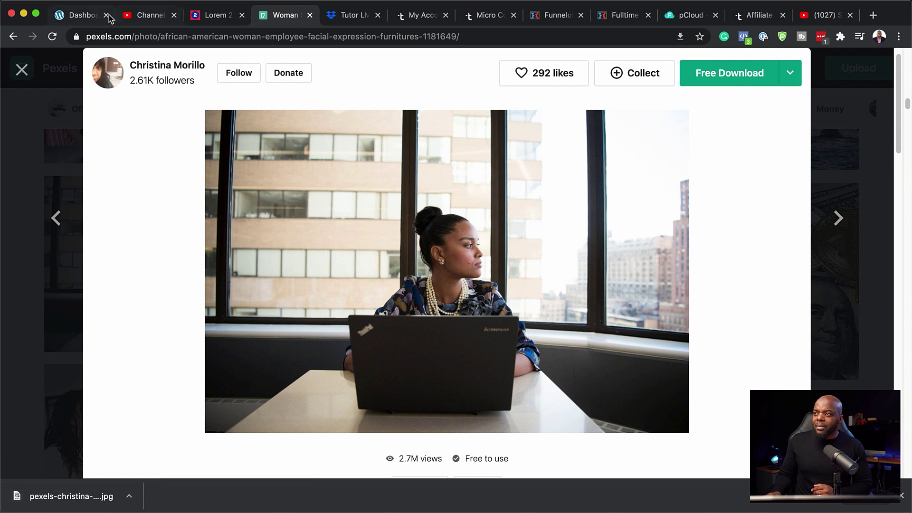
left_click(85, 17)
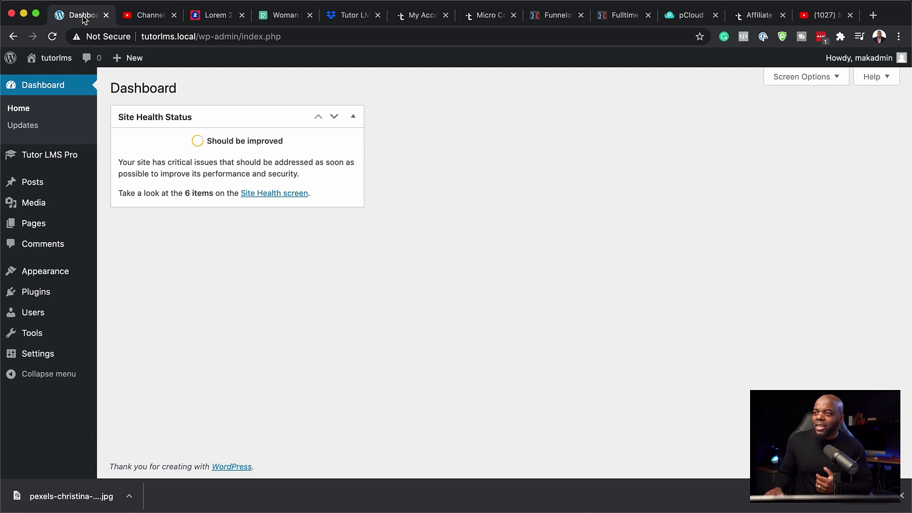
- Add a new Tutor LMS course titled 'Business Mastery 101' and place the cursor in its description
mouse_move(40, 159)
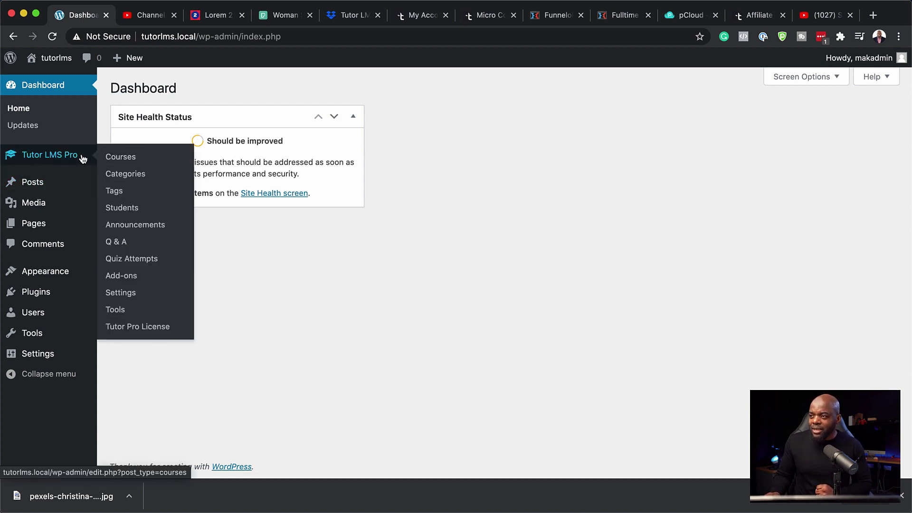
left_click(121, 156)
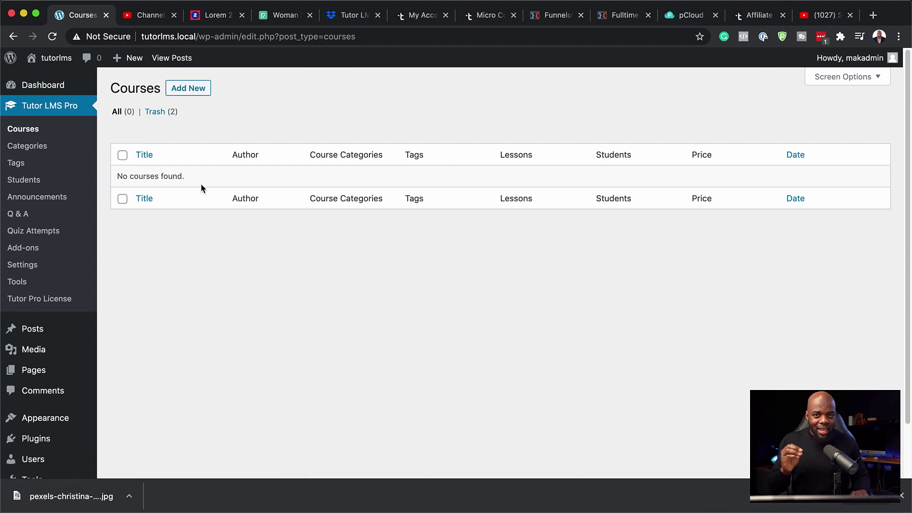
left_click(188, 90)
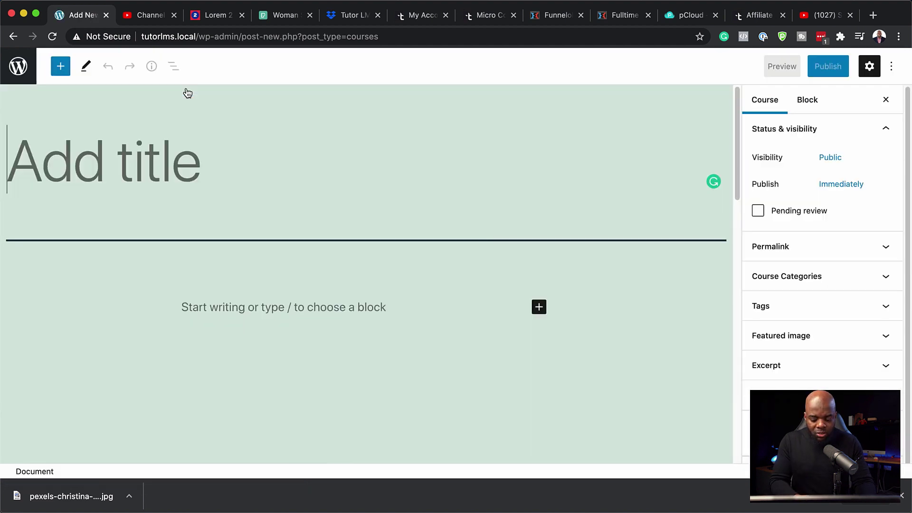
type("Business ")
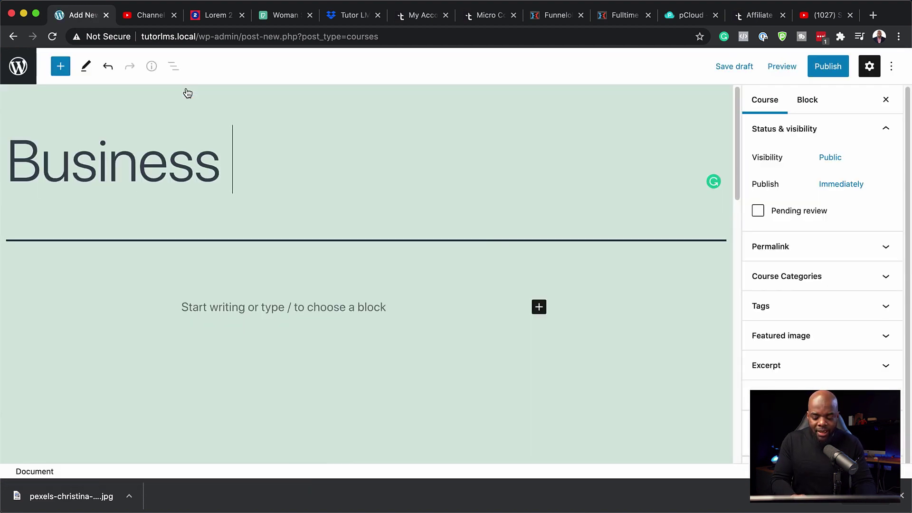
type("Mastery 101")
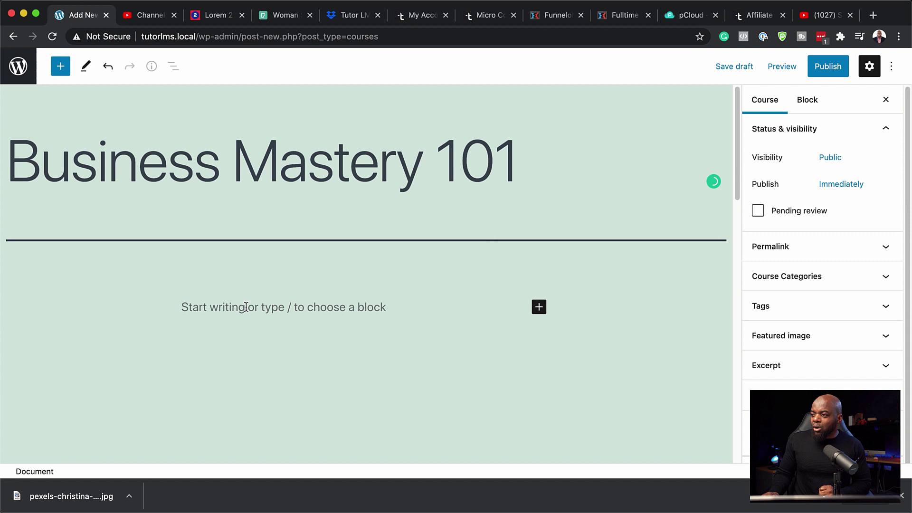
left_click(245, 306)
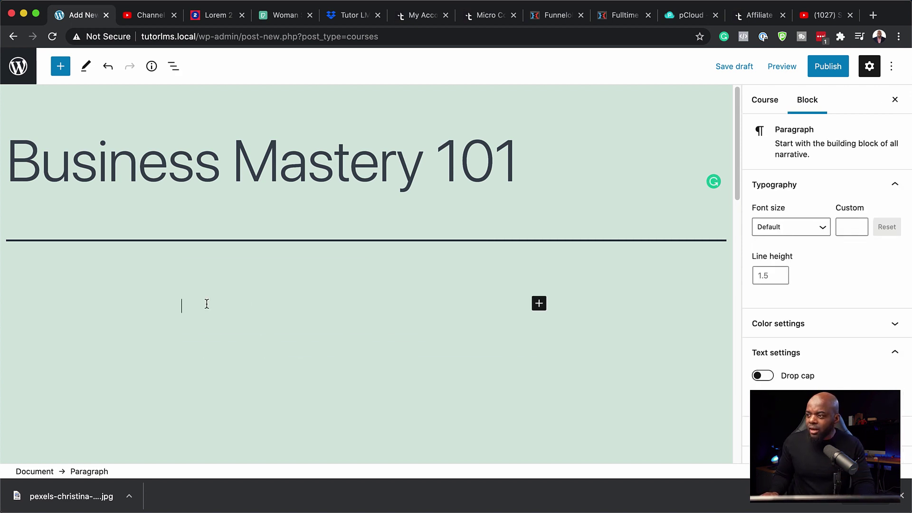
- Paste Lorem ipsum text as the course description and set the difficulty level to All Levels
type("Lorem ipsum dolor sit amet, consectetuer adipiscing elit. Donec odio. Quisque volutpat mattis eros. Nullam malesuada erat ut turpis. Suspendisse urna nibh, viverra non, semper suscipit, posuere a, pede.")
scroll(509, 372, "down", 10)
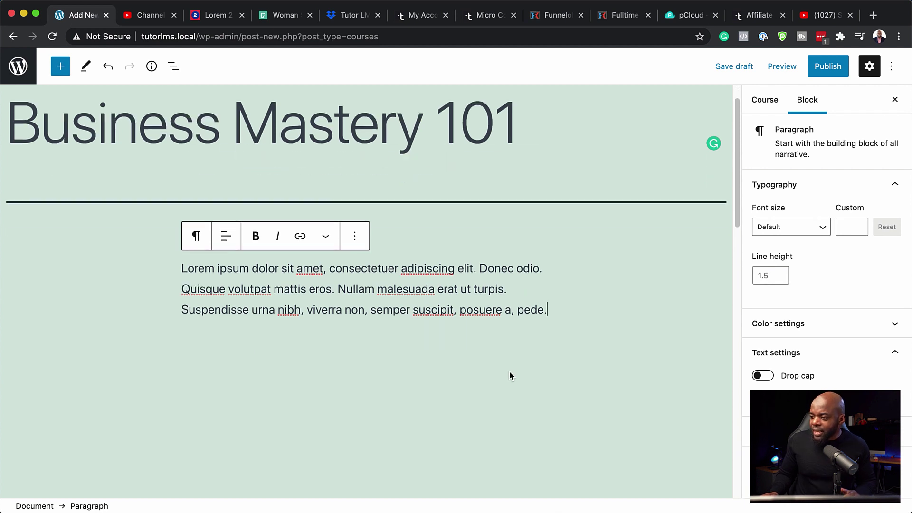
scroll(510, 374, "down", 2)
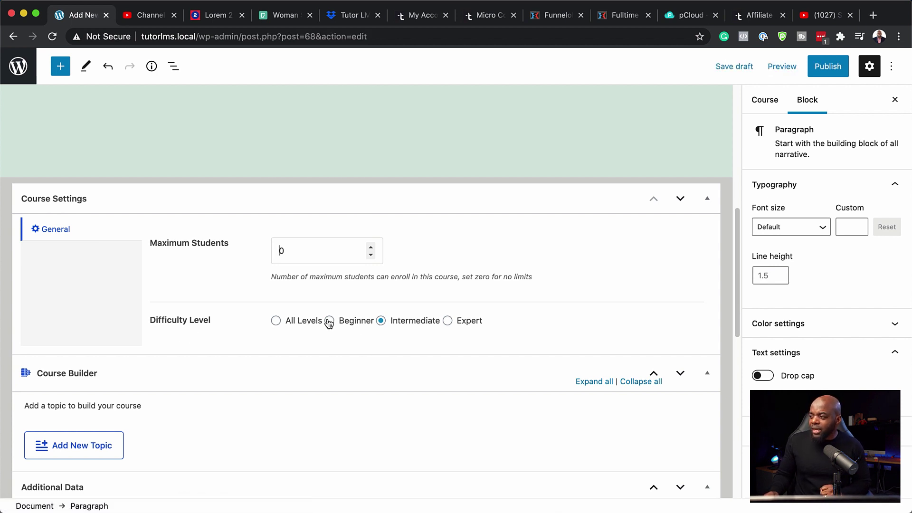
left_click(276, 322)
- Paste placeholder text into the course benefits, delete its opening sentences, and visit the requirements and audience fields
scroll(240, 373, "down", 3)
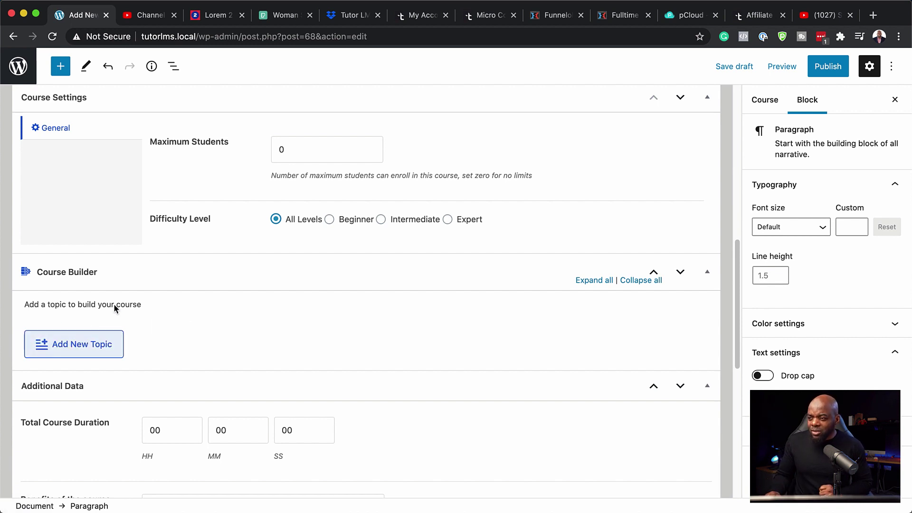
scroll(134, 332, "down", 1)
scroll(135, 333, "down", 1)
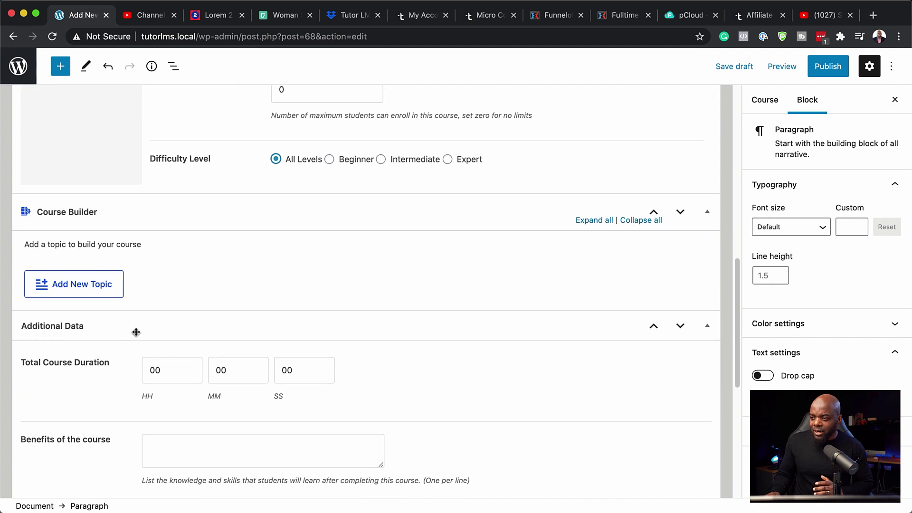
scroll(136, 331, "down", 1)
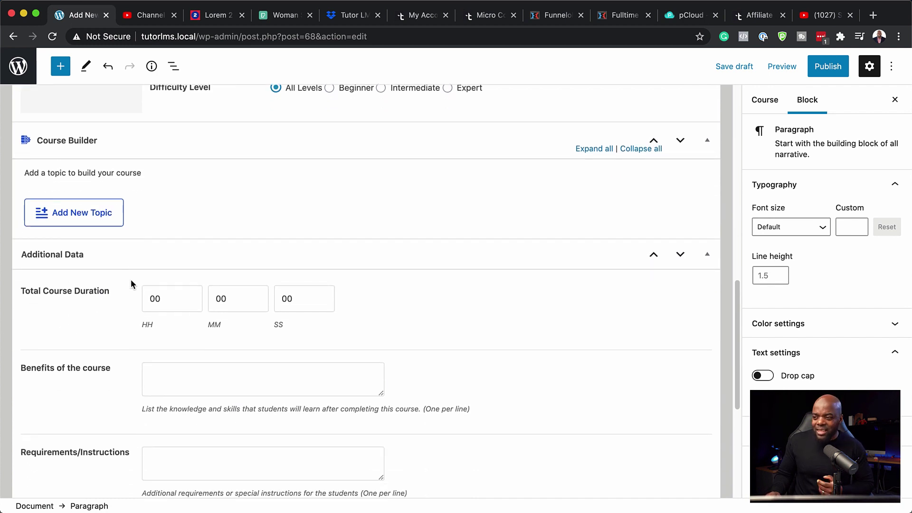
scroll(95, 374, "down", 2)
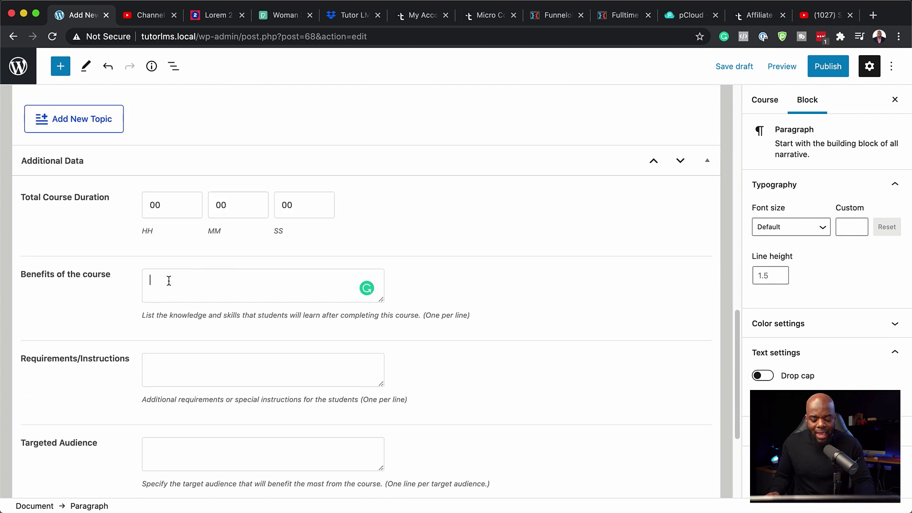
key("super+v")
scroll(331, 291, "up", 2)
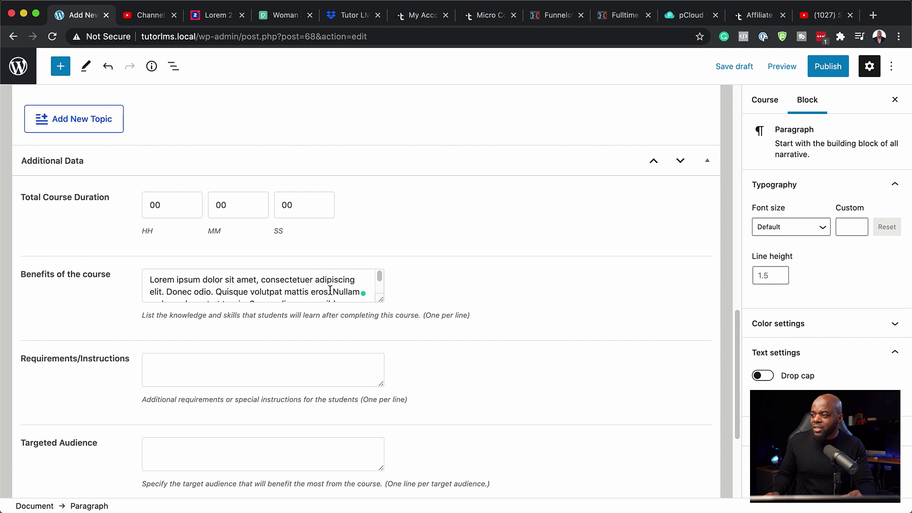
left_click_drag(332, 295, 168, 262)
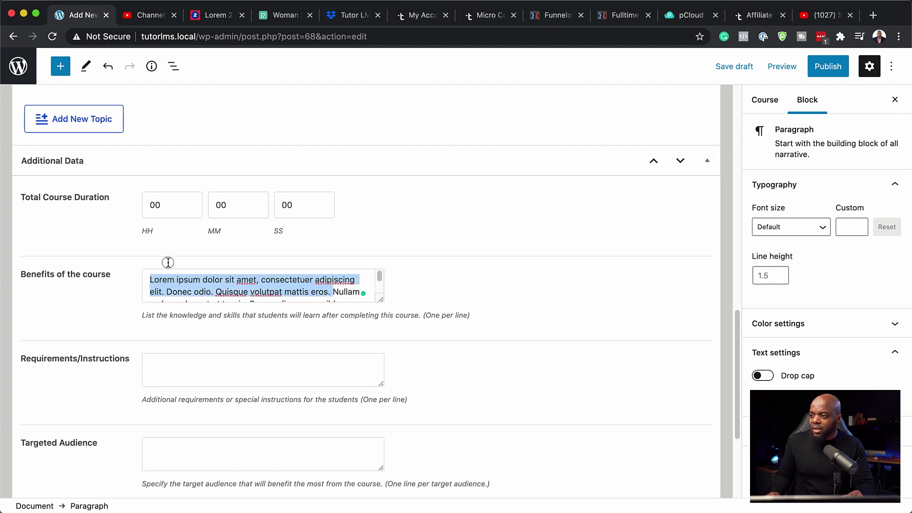
key("BackSpace")
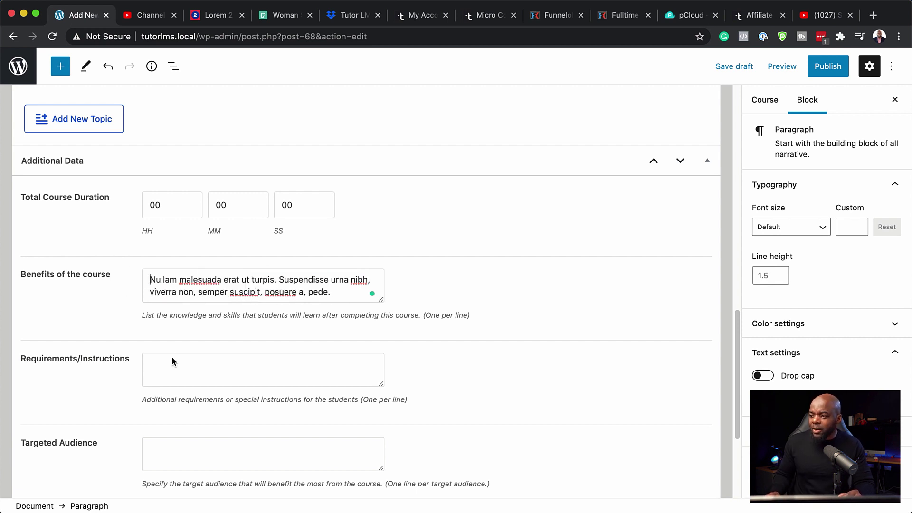
scroll(171, 363, "down", 1)
left_click(174, 332)
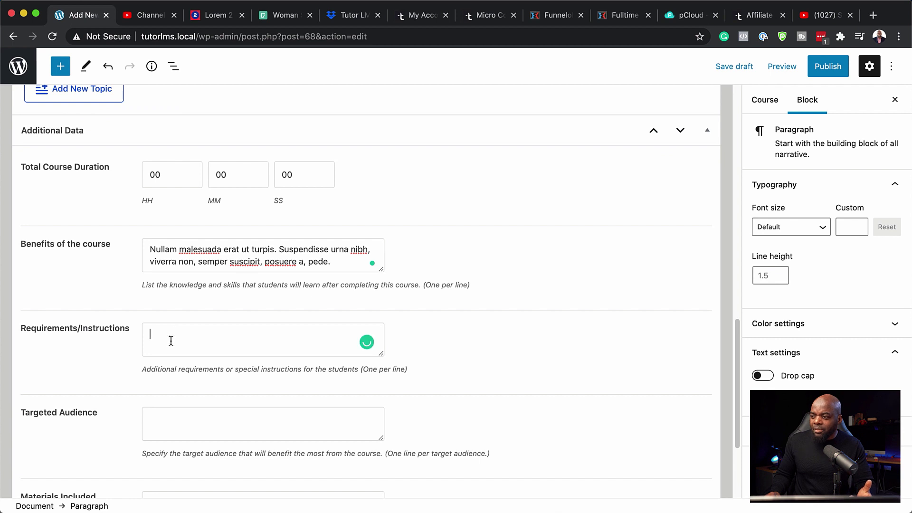
scroll(190, 380, "down", 3)
left_click(174, 341)
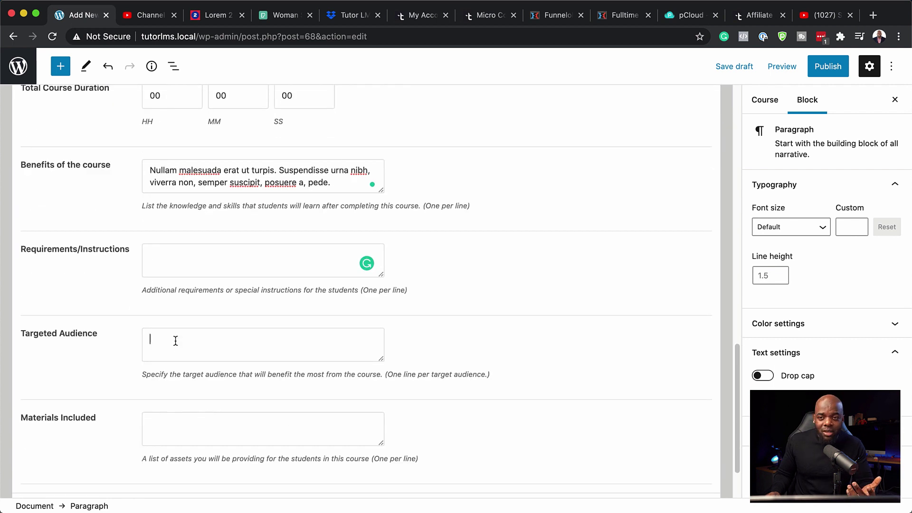
scroll(186, 425, "down", 1)
scroll(185, 403, "down", 1)
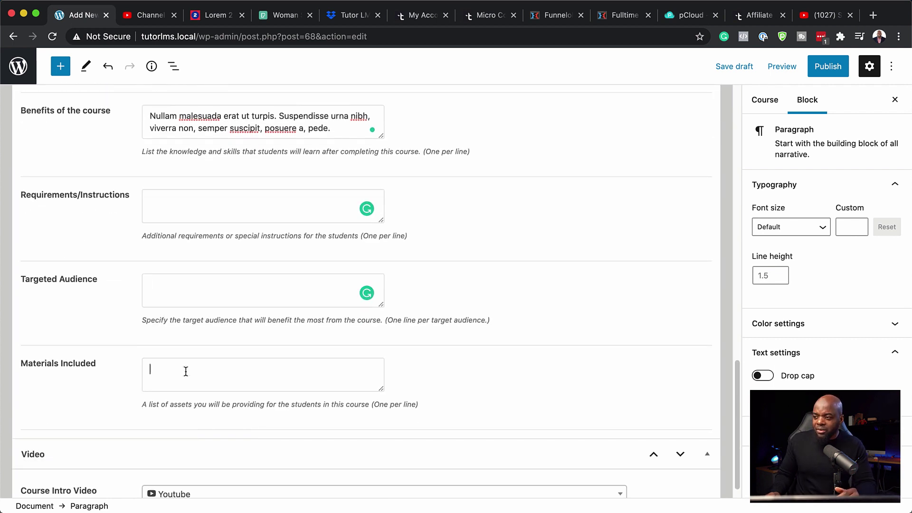
scroll(185, 370, "down", 3)
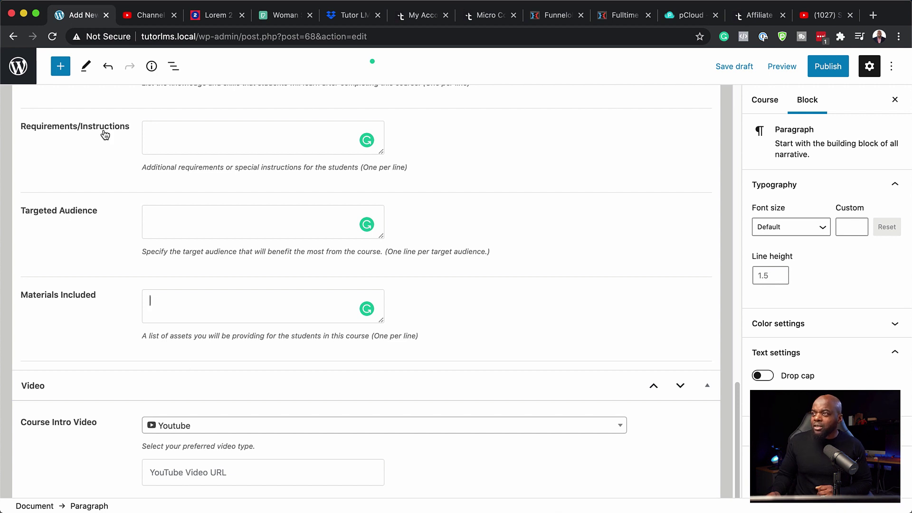
- Copy the mini course video's shareable link from YouTube Studio
left_click(145, 15)
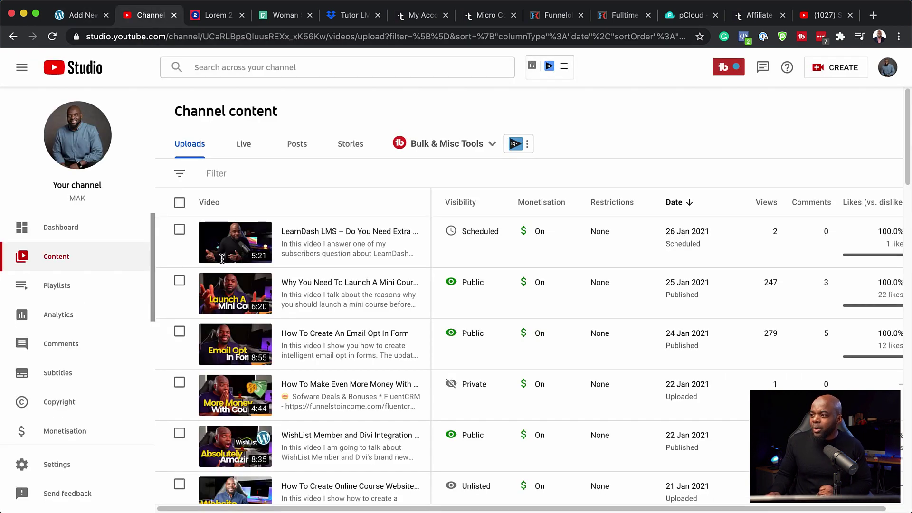
mouse_move(228, 272)
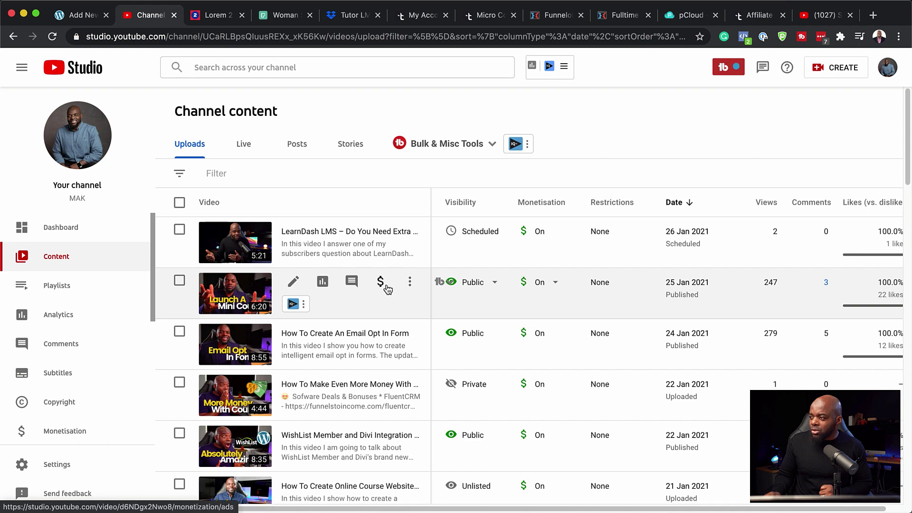
left_click(409, 282)
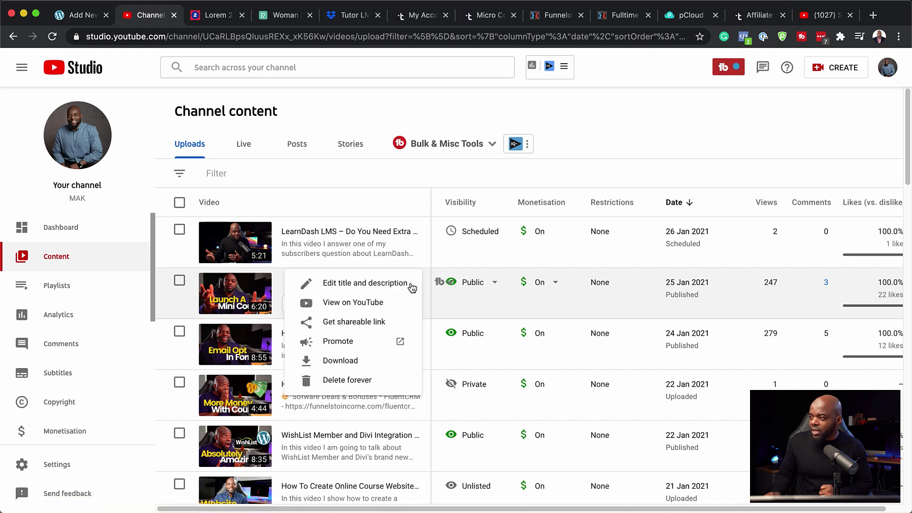
left_click(378, 321)
left_click(83, 15)
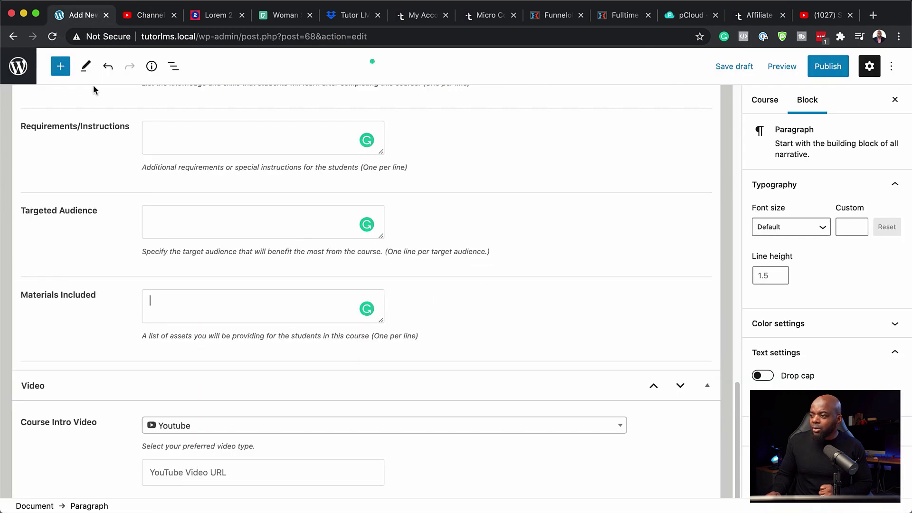
left_click(185, 299)
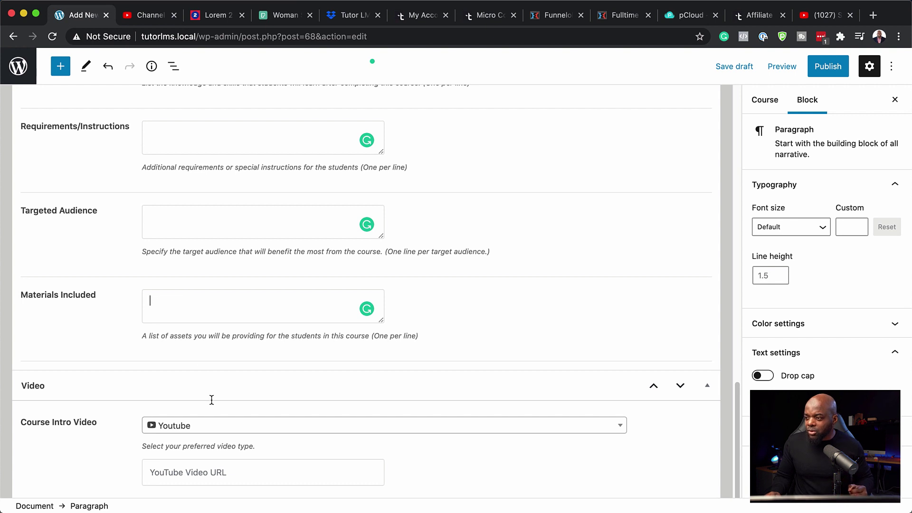
left_click(172, 470)
key("super+v")
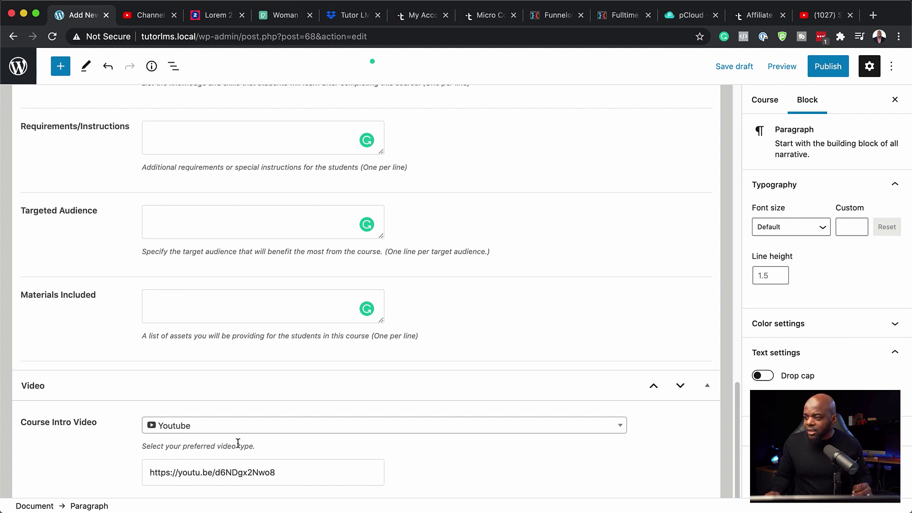
left_click(278, 430)
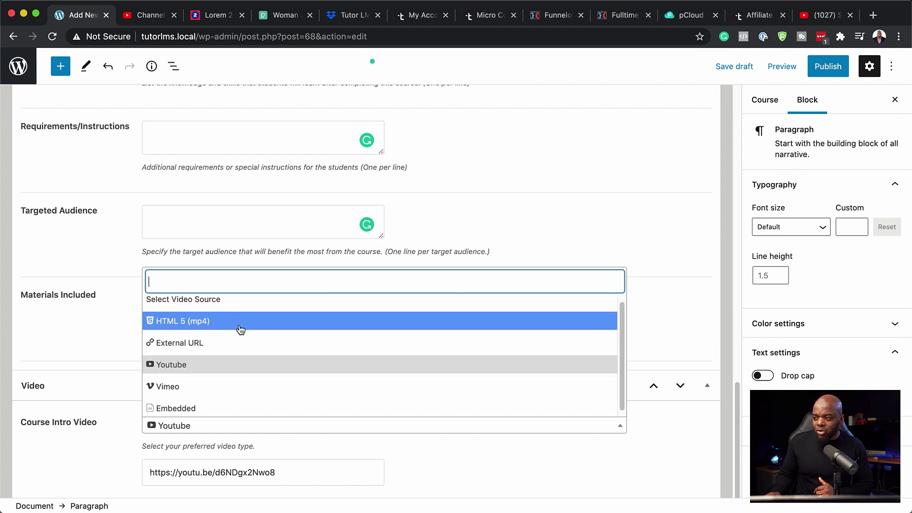
left_click(670, 334)
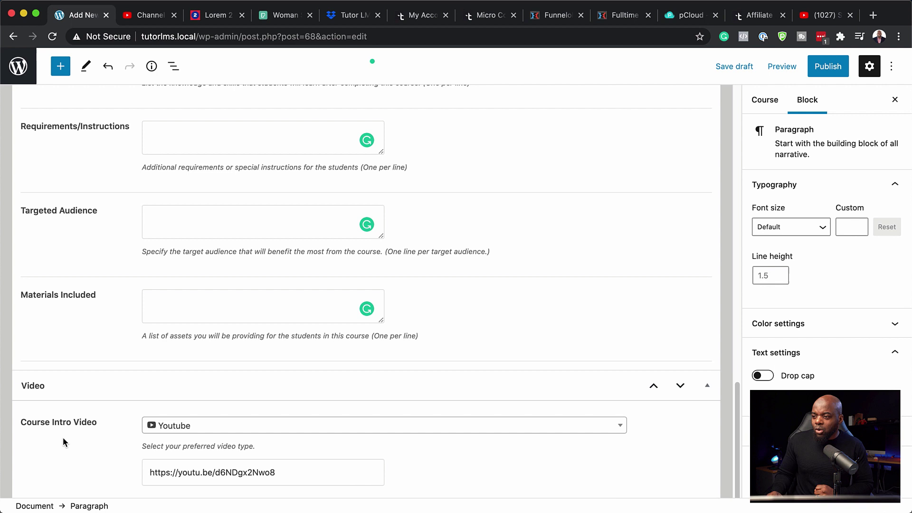
- Add a course topic named 'Module One' with a pasted summary
scroll(432, 382, "up", 3)
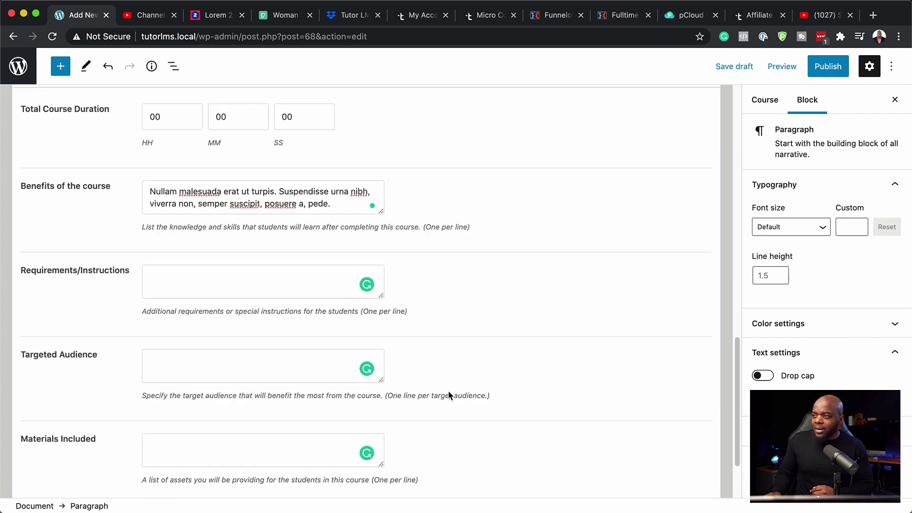
scroll(449, 395, "up", 6)
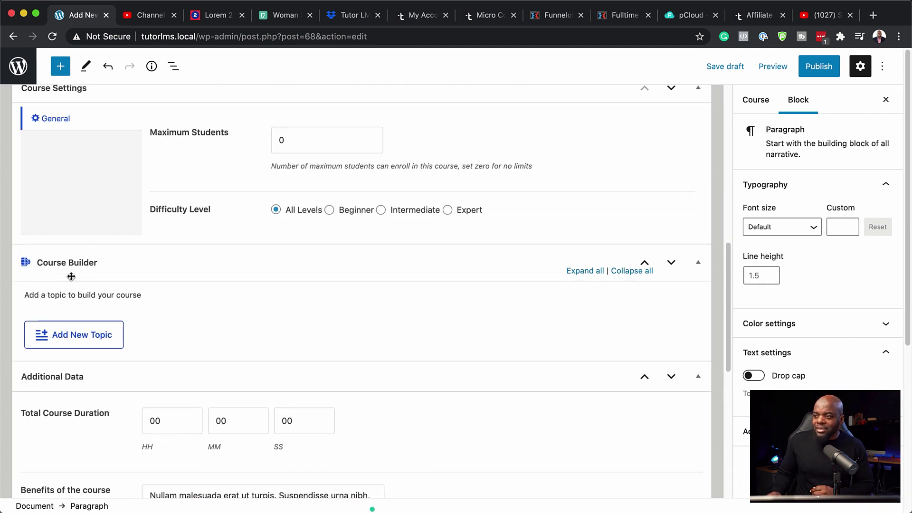
left_click(89, 338)
left_click(224, 426)
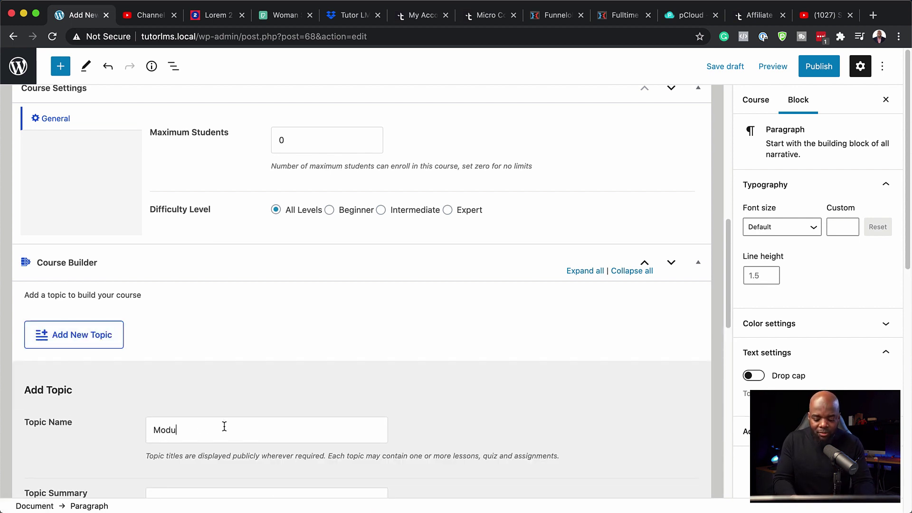
type("Module One")
scroll(284, 383, "down", 3)
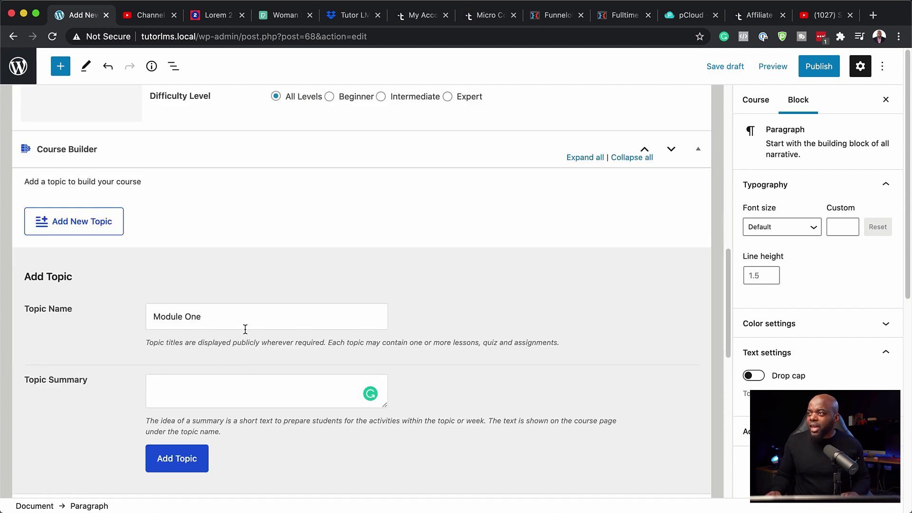
left_click(183, 388)
key("super+v")
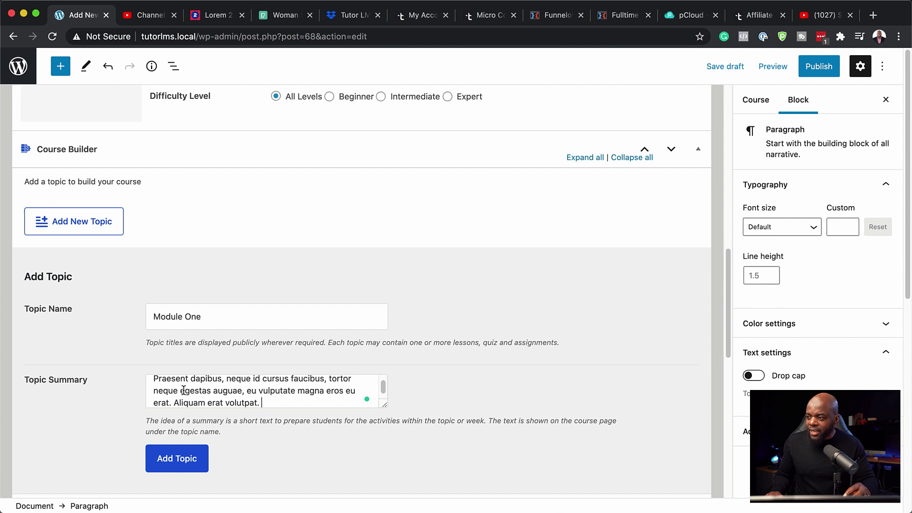
left_click(176, 460)
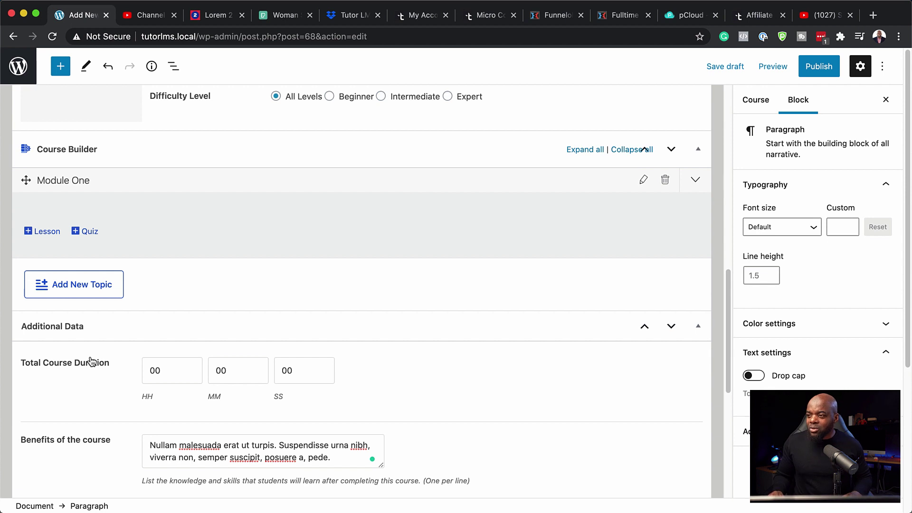
- Add a second topic named 'Module Two' with a pasted summary
left_click(98, 293)
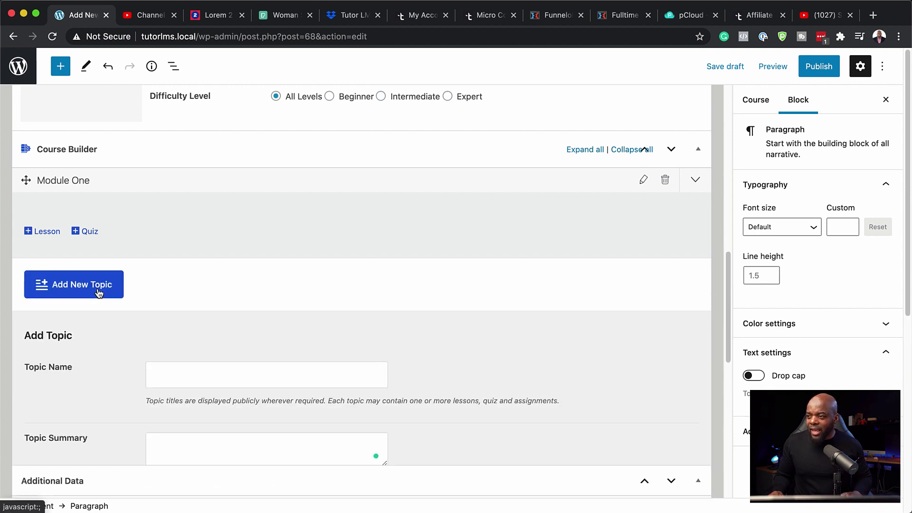
left_click(199, 381)
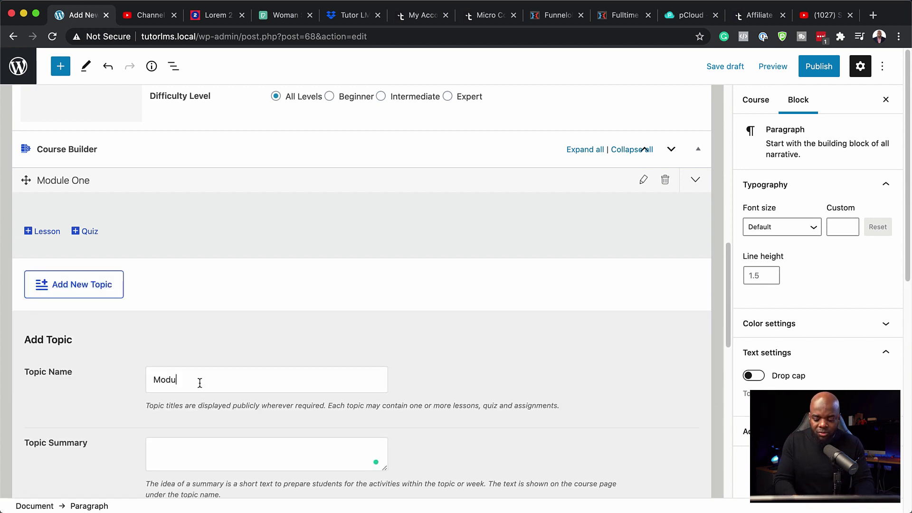
type("Module Two")
left_click(200, 453)
key("ctrl+v")
scroll(199, 428, "down", 1)
left_click(176, 468)
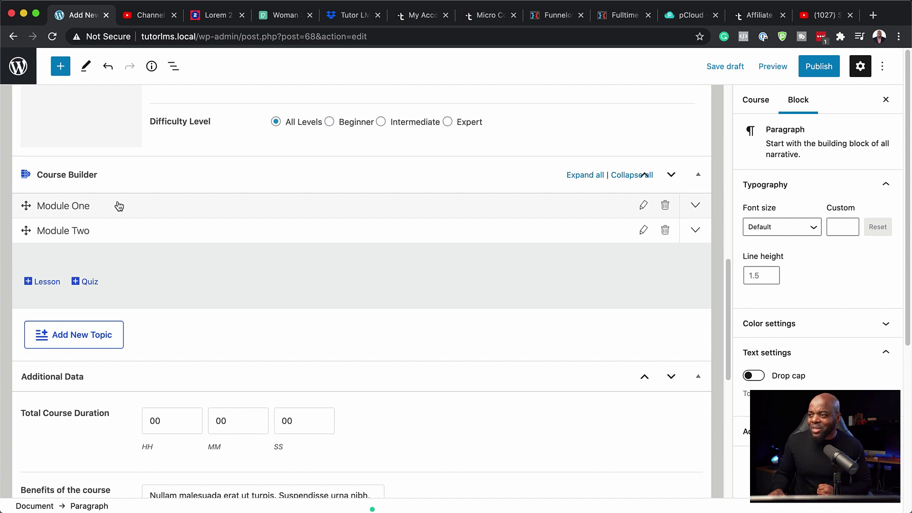
- In Module One, create lesson 'Lesson One - Getting Started' with pasted body text and the desk-and-laptop feature image
left_click(118, 205)
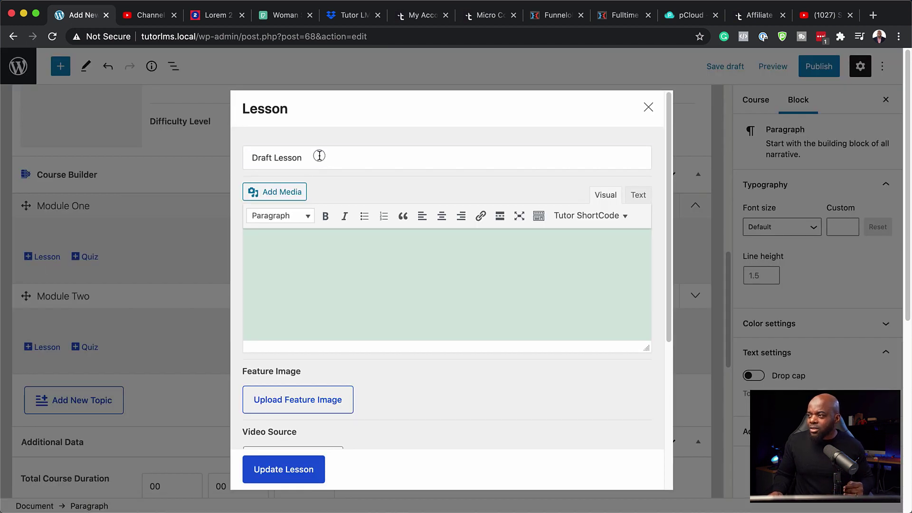
triple_click(320, 156)
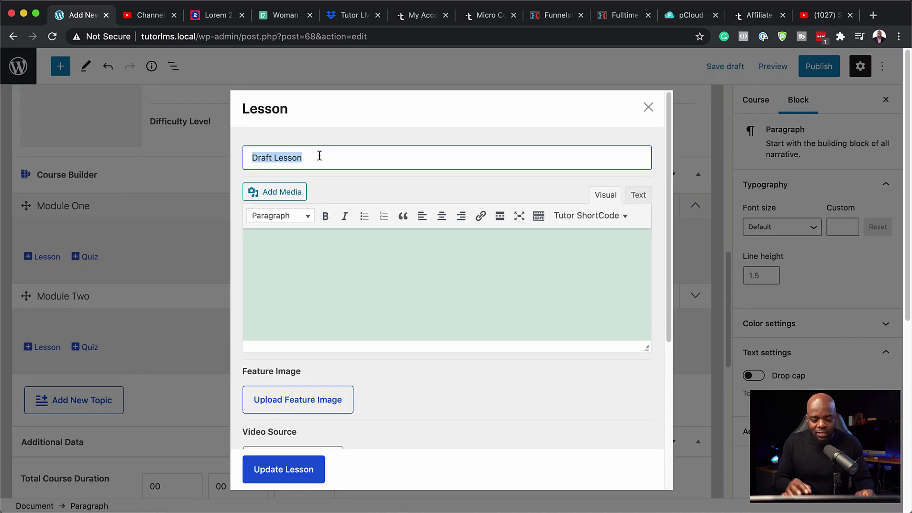
type("Lesson One - Getting Started")
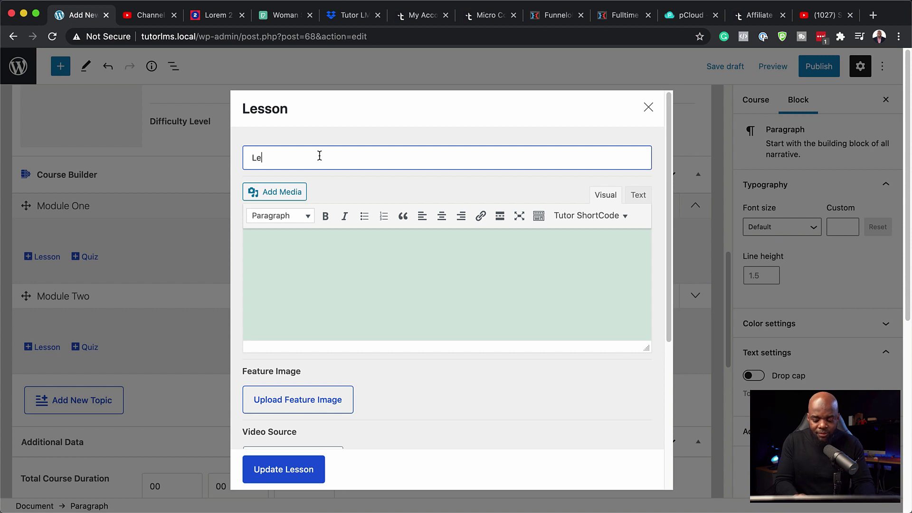
left_click(278, 251)
key("super+v")
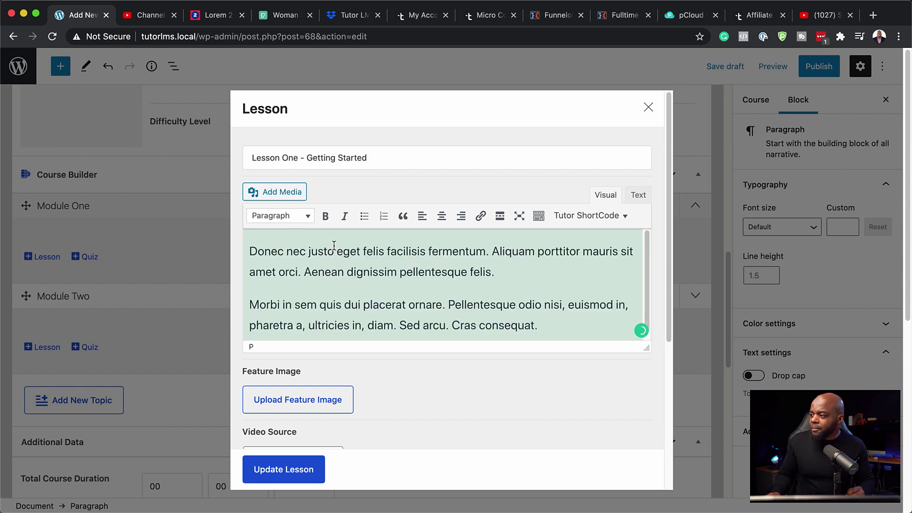
scroll(332, 238, "down", 5)
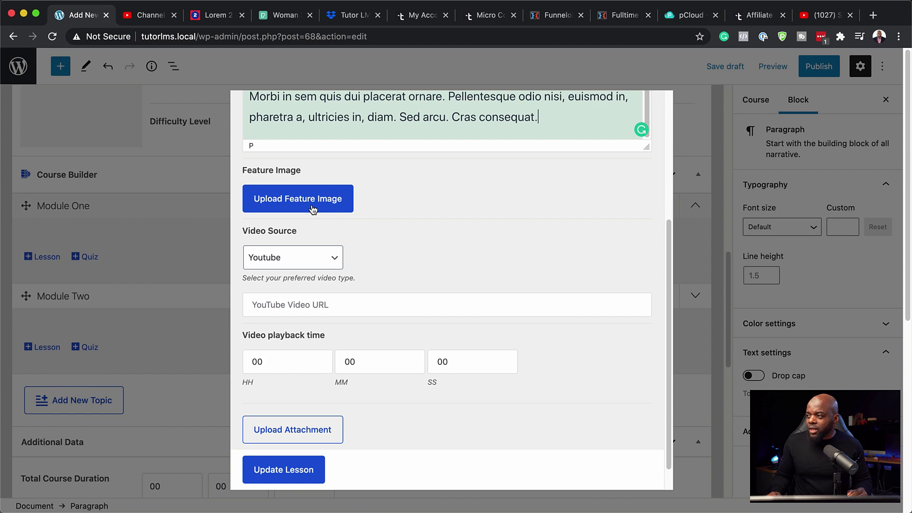
left_click(314, 207)
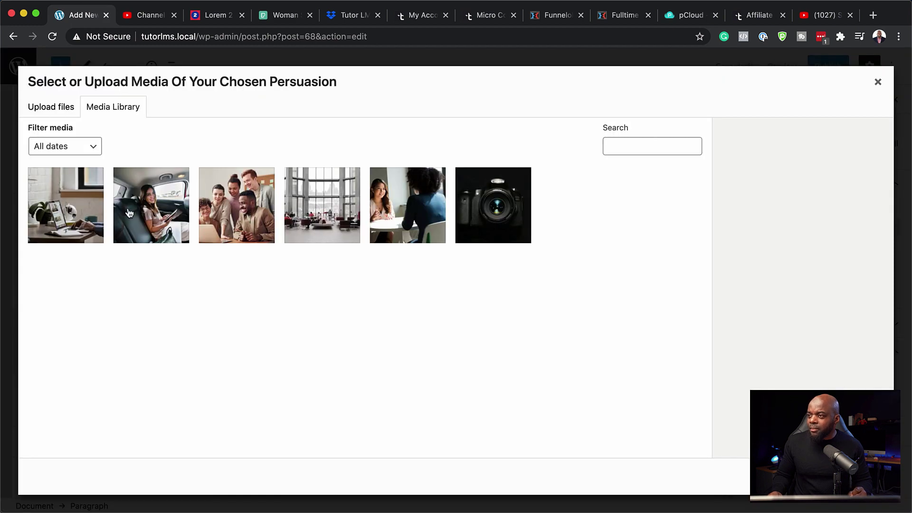
left_click(63, 216)
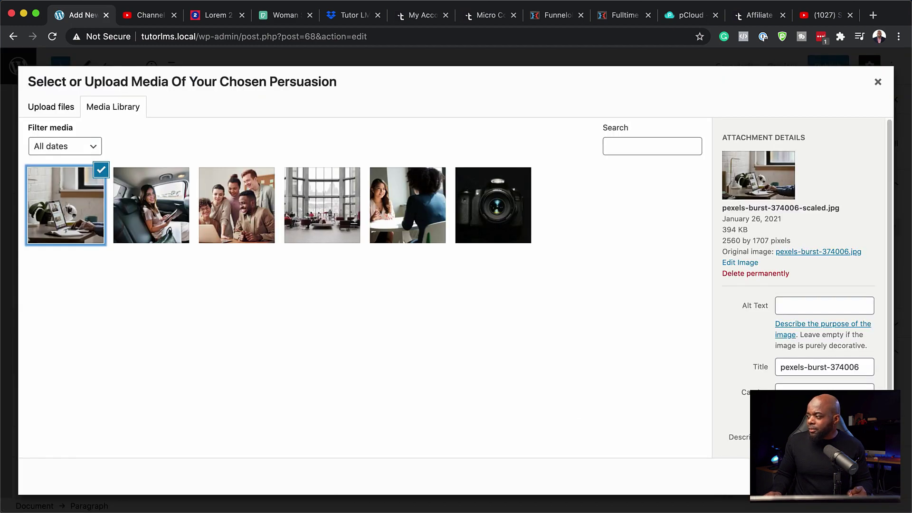
left_click(850, 476)
scroll(409, 233, "down", 3)
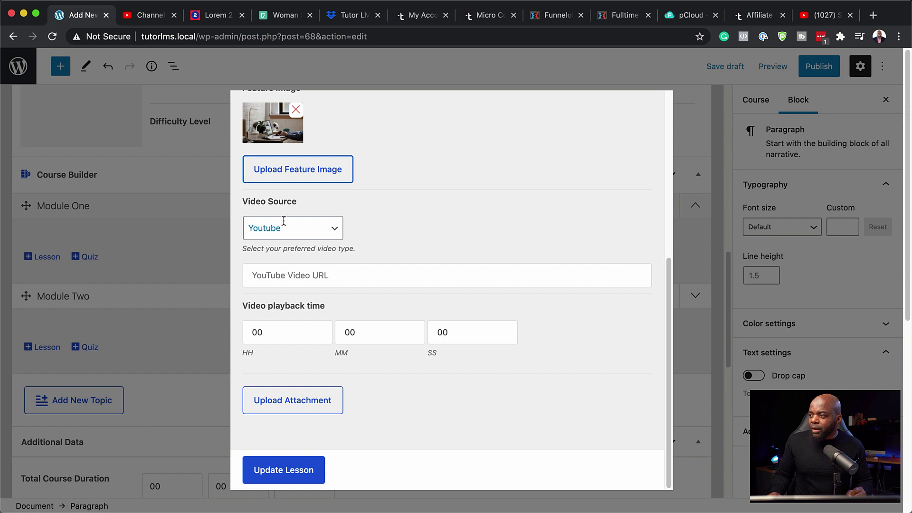
- Give the lesson a YouTube video link copied from YouTube Studio and save it
left_click(321, 233)
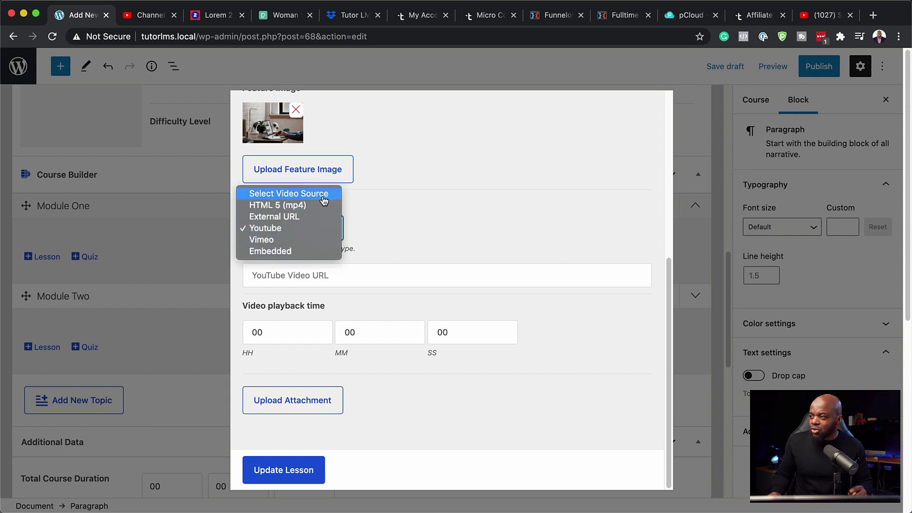
left_click(434, 219)
left_click(333, 276)
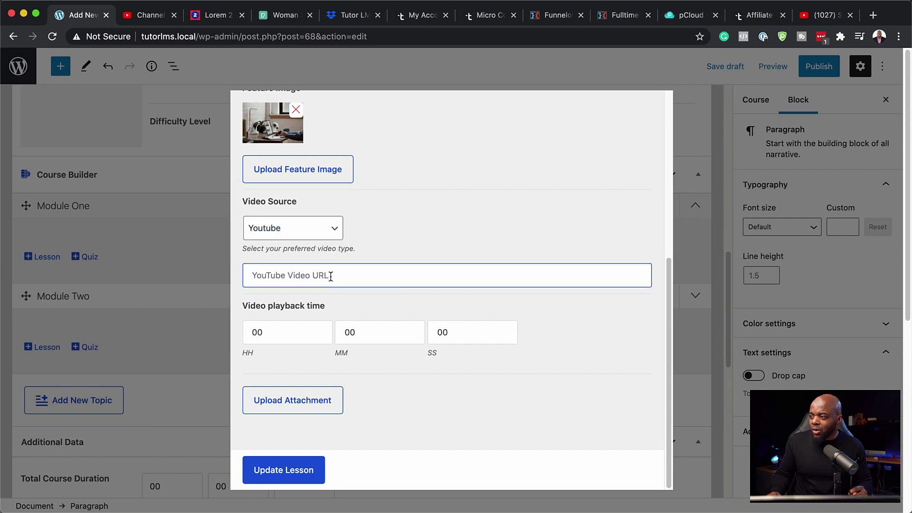
left_click(147, 14)
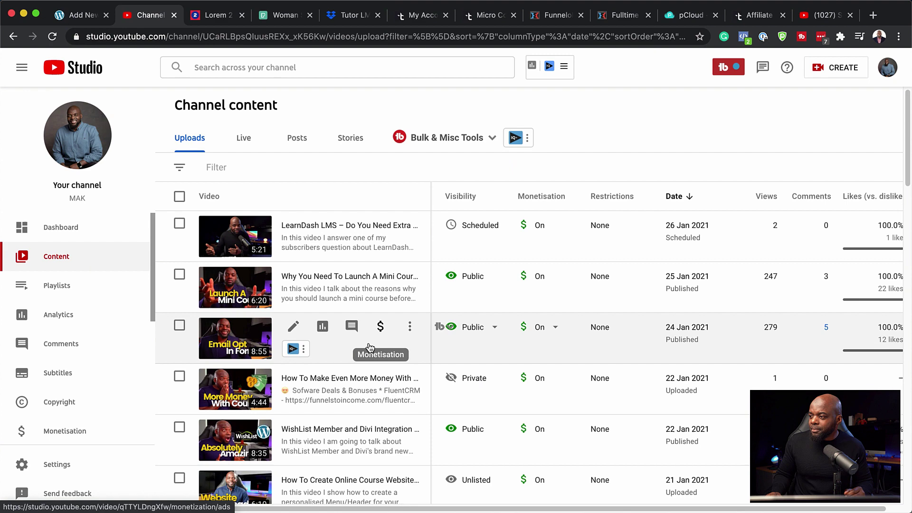
left_click(410, 333)
left_click(356, 405)
key("ctrl+shift+Tab")
left_click(341, 276)
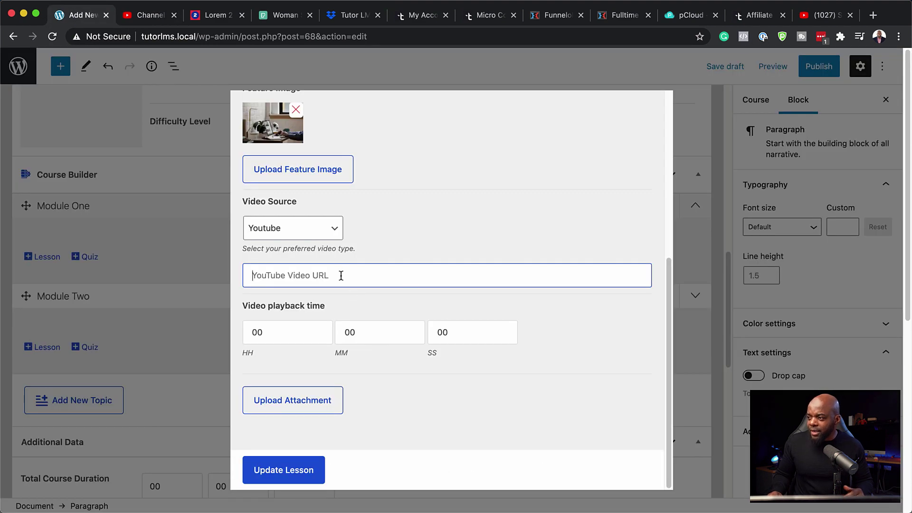
type("https://youtu.be/-9IWk7DYQCA")
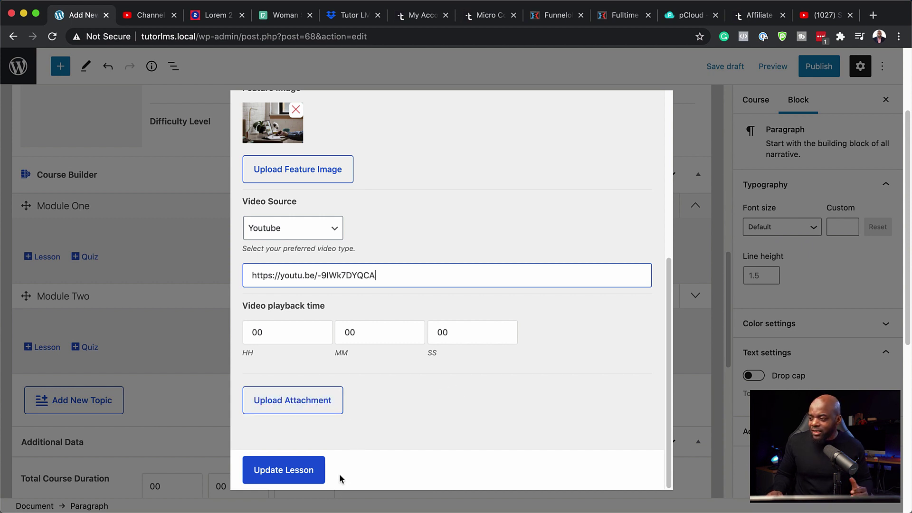
left_click(284, 469)
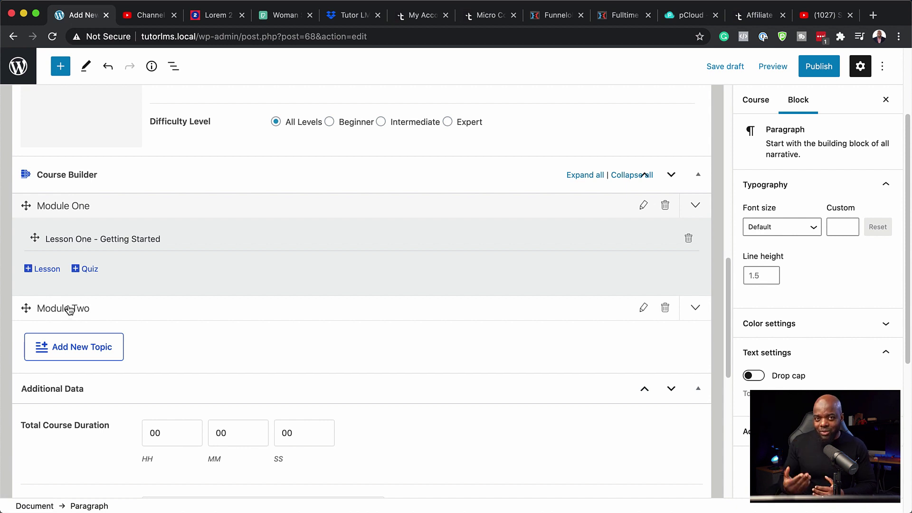
left_click(53, 267)
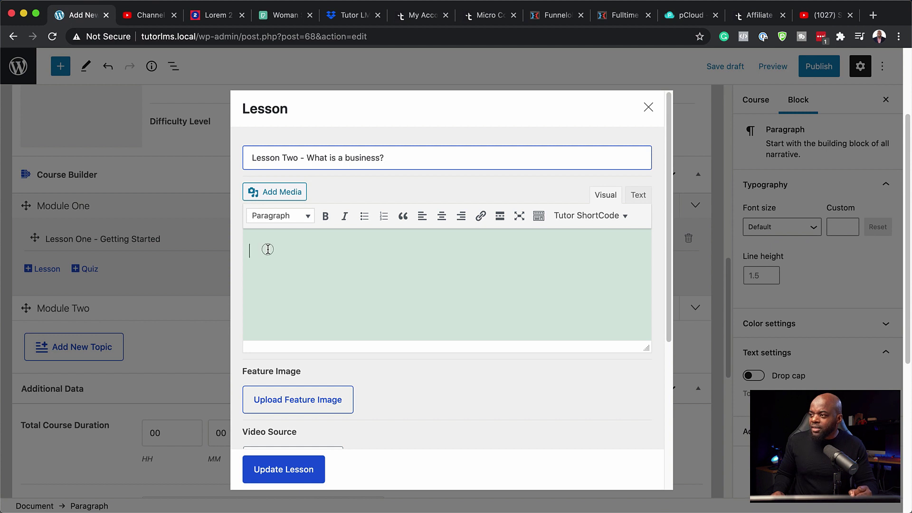
left_click(267, 249)
key("super+v")
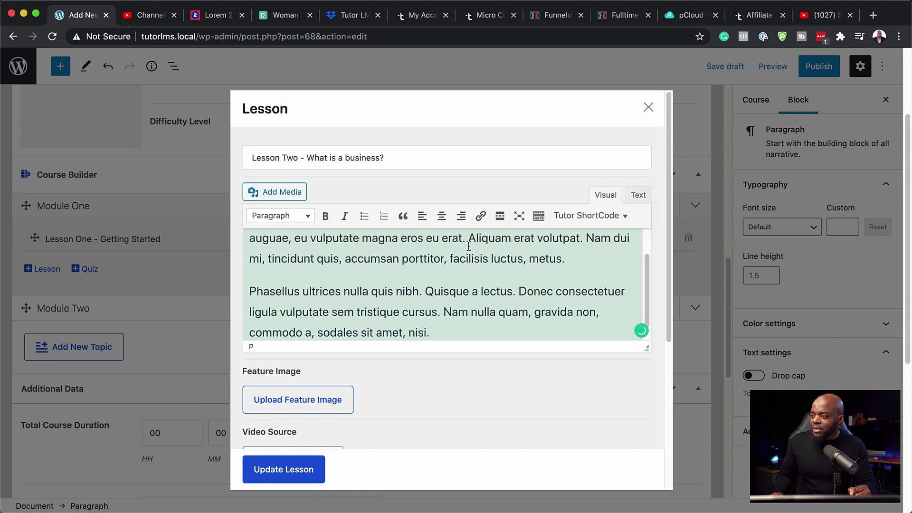
scroll(458, 324, "down", 1)
left_click(321, 399)
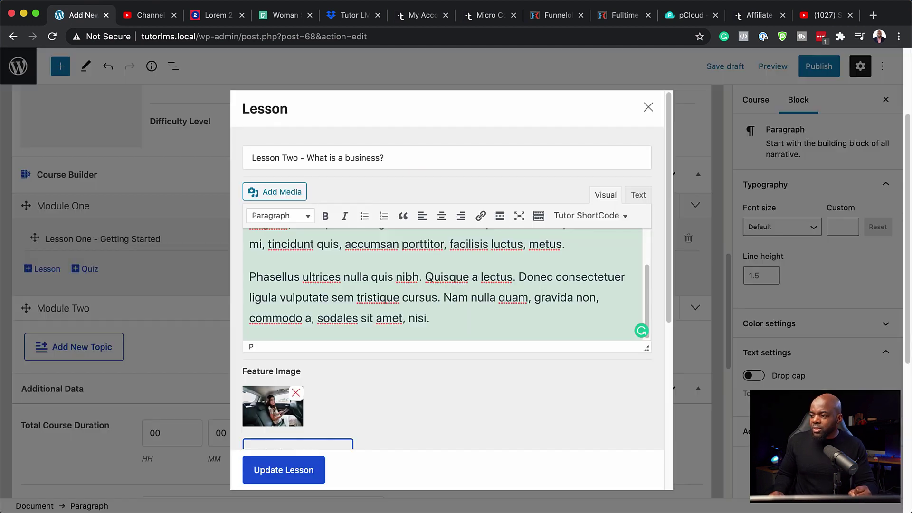
scroll(584, 368, "down", 6)
left_click(370, 275)
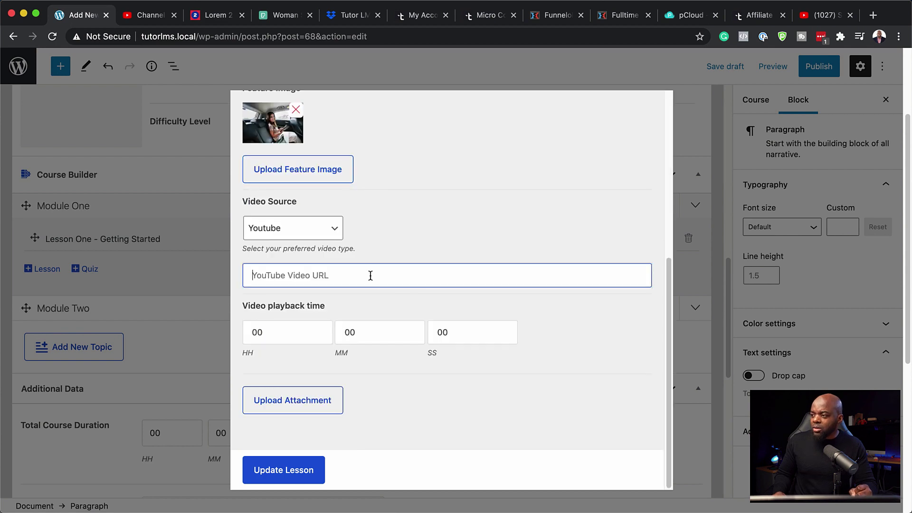
left_click(148, 16)
left_click(79, 15)
type("https://youtu.be/Pz8fTadQsxM")
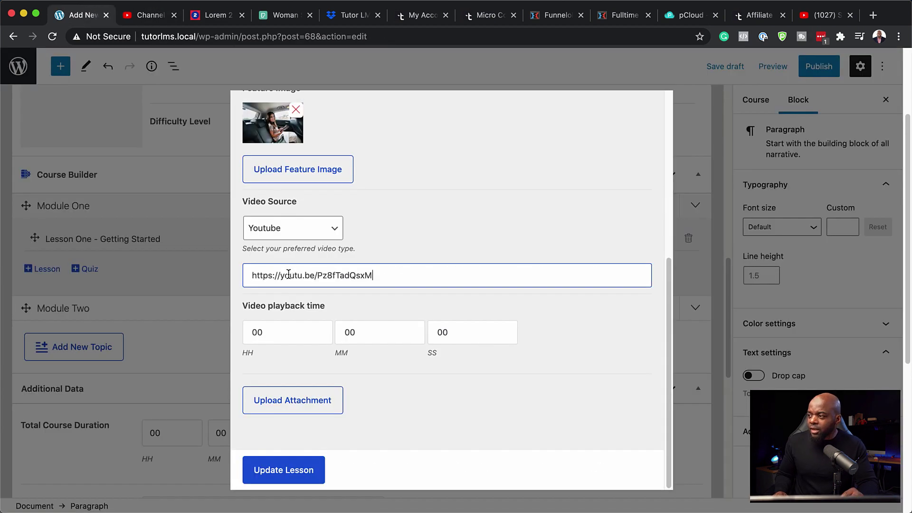
left_click(299, 471)
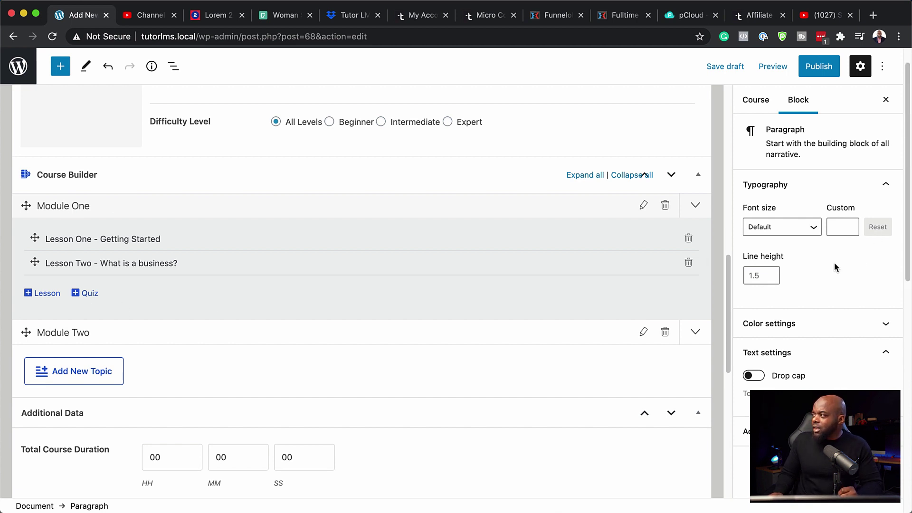
- Publish the course, set pexels-fauxels-3182812.jpg as its featured image, and update it
left_click(754, 103)
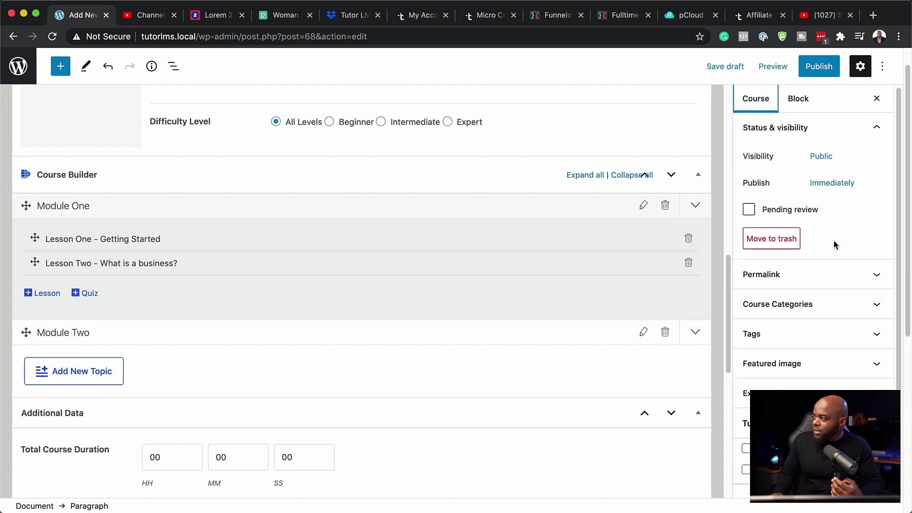
left_click(819, 66)
left_click(784, 344)
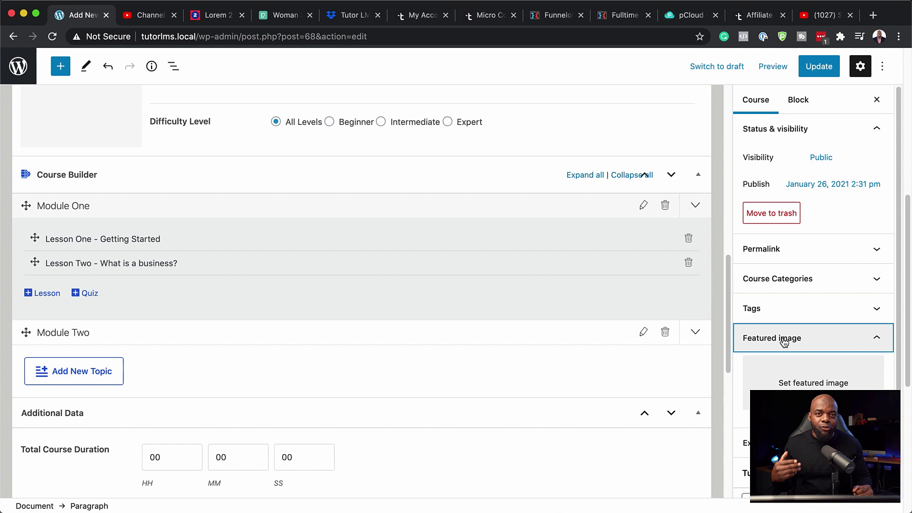
left_click(798, 383)
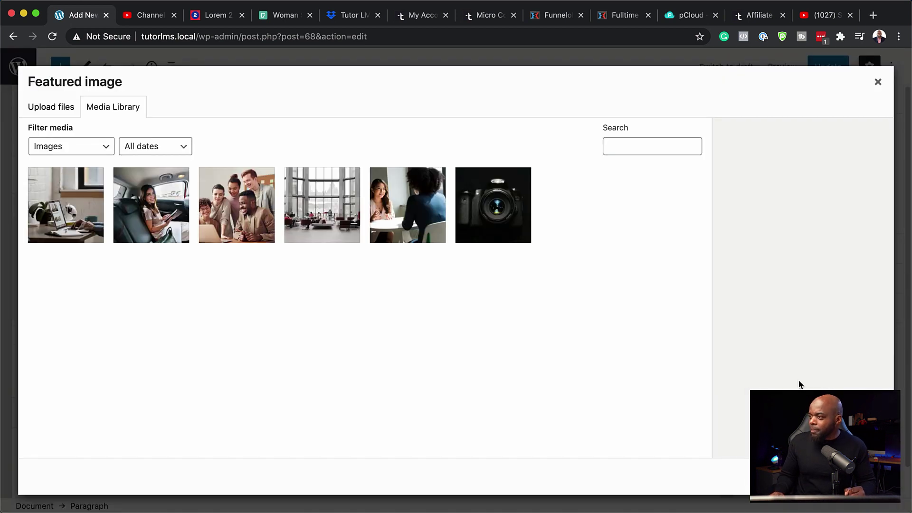
left_click(246, 219)
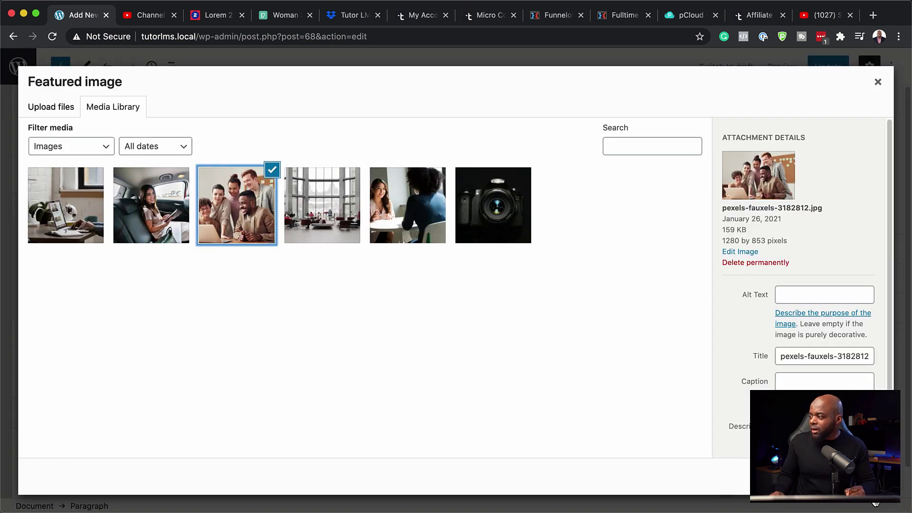
left_click(855, 476)
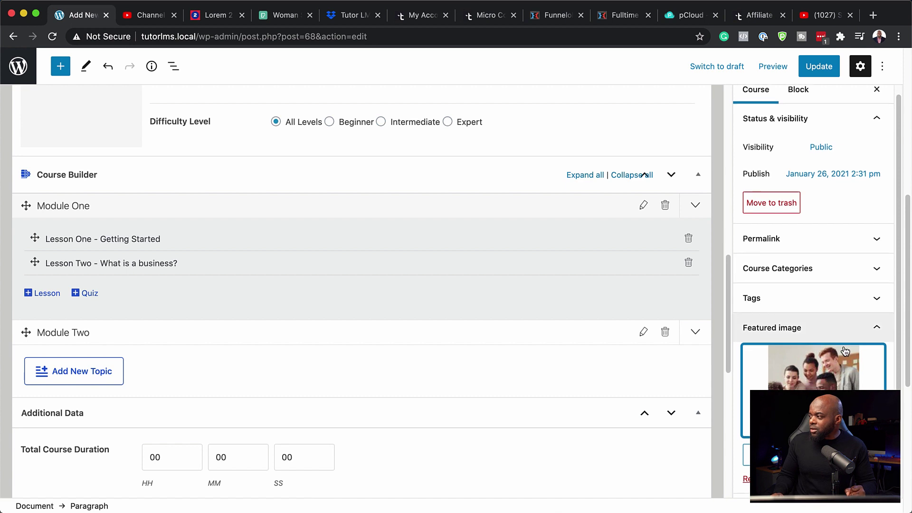
scroll(782, 259, "down", 3)
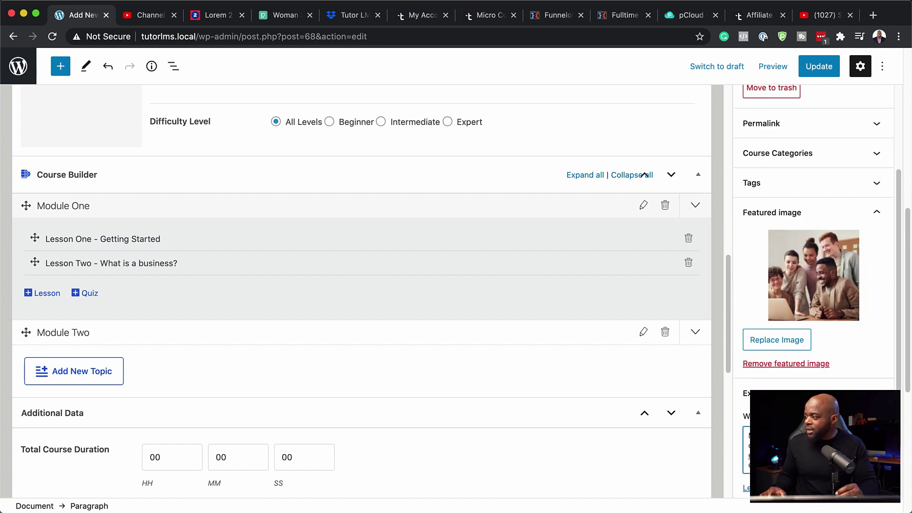
left_click(820, 67)
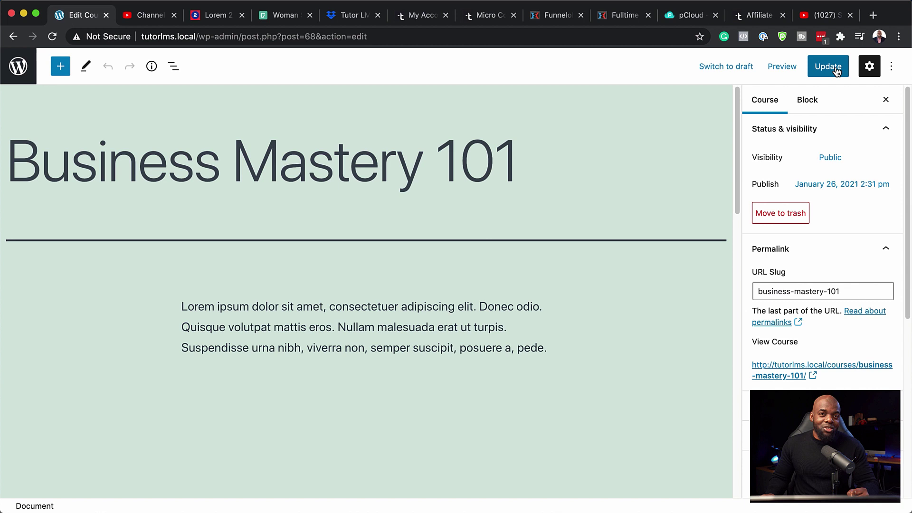
left_click(836, 71)
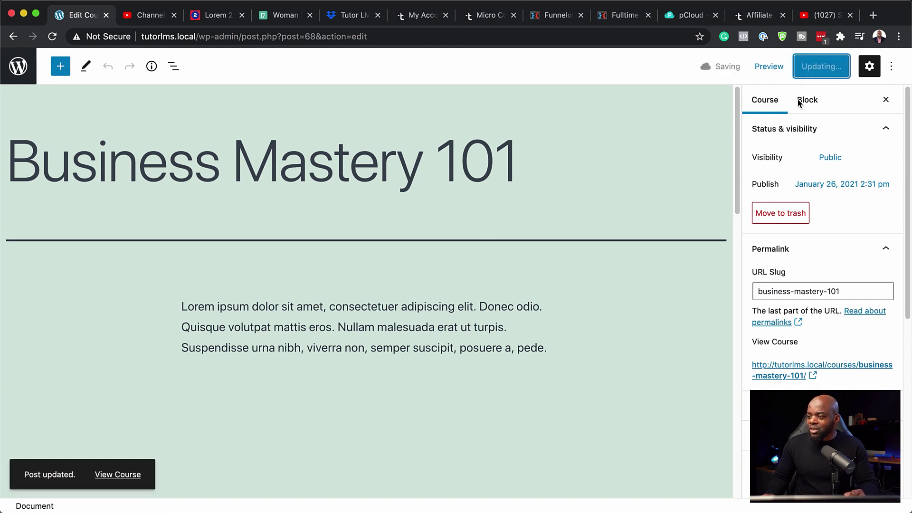
- Open the live Business Mastery 101 page, scroll through its content, and collapse the Module One topic
left_click(109, 477)
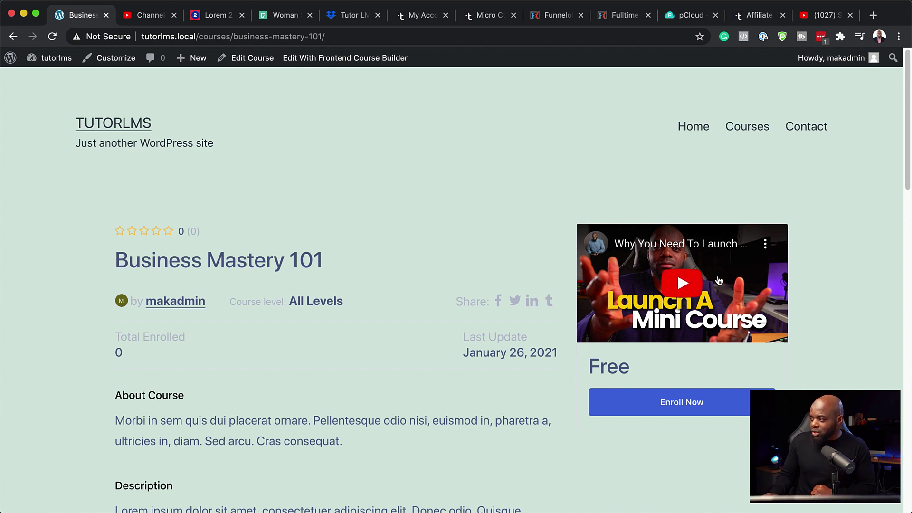
scroll(413, 309, "down", 3)
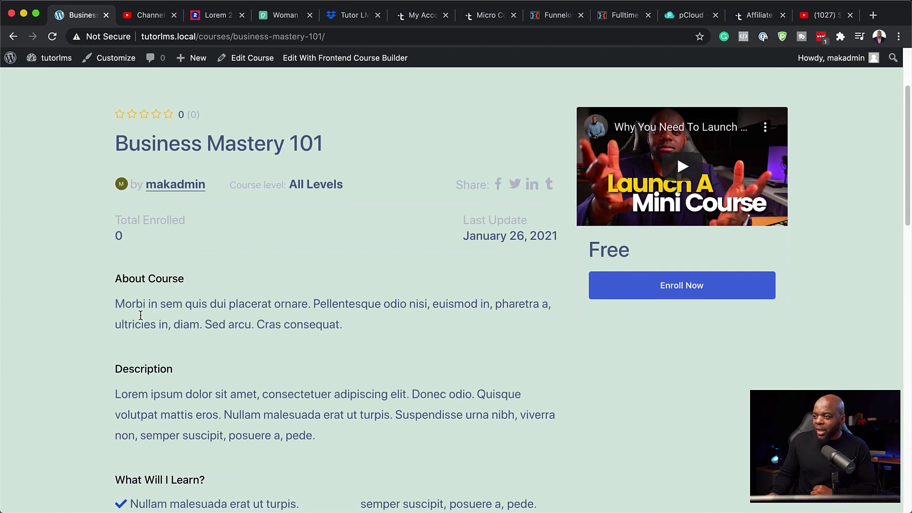
scroll(208, 378, "down", 5)
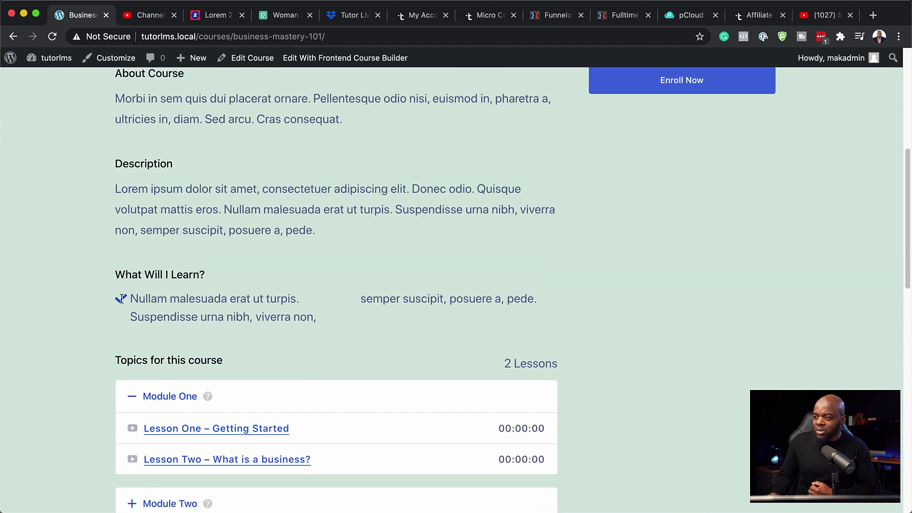
left_click_drag(130, 301, 309, 315)
left_click(334, 316)
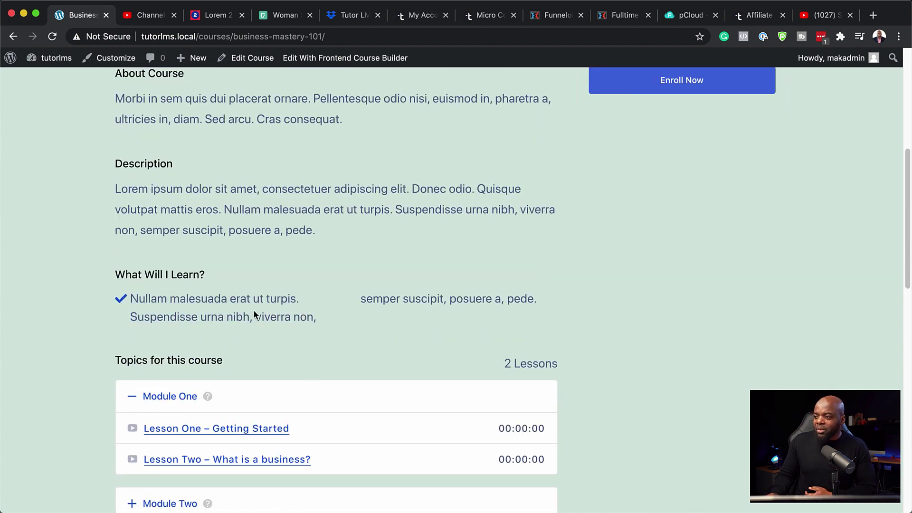
scroll(122, 361, "down", 2)
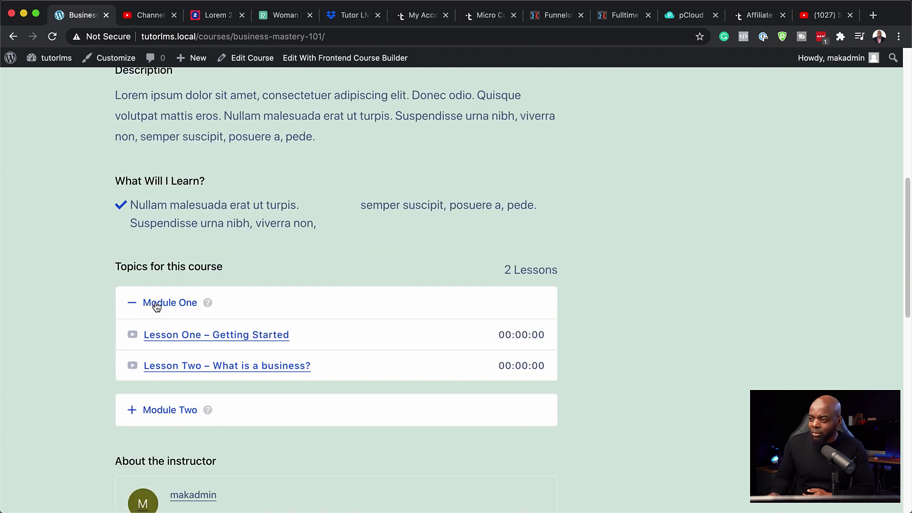
left_click(132, 303)
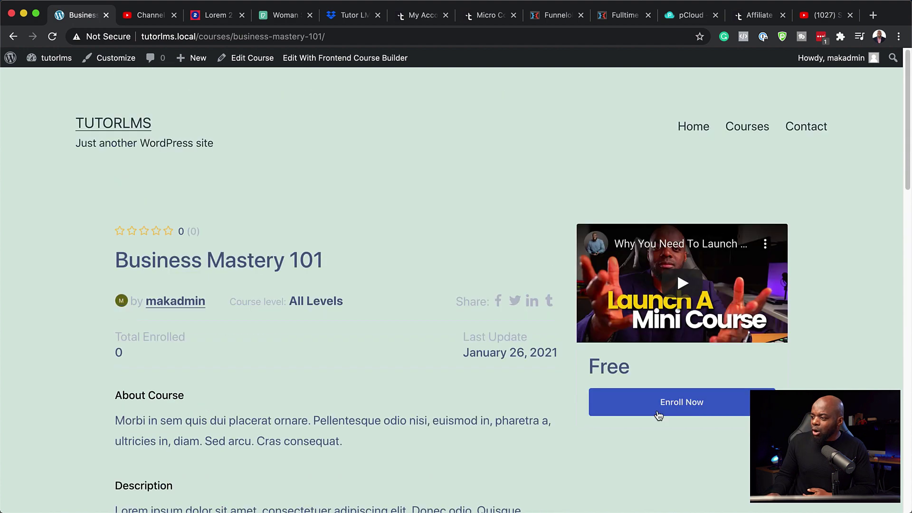
scroll(265, 440, "down", 6)
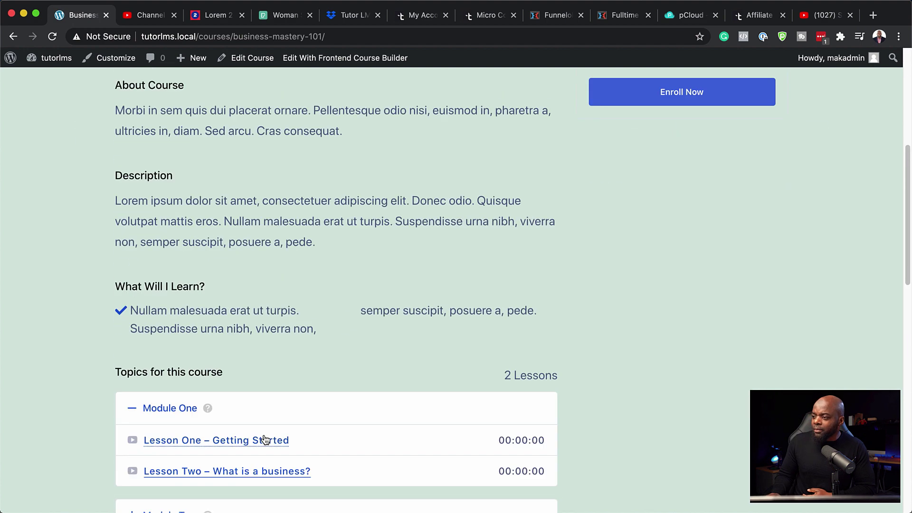
- Open Lesson One – Getting Started, play and pause its video, and look through the Q&A tab
left_click(218, 443)
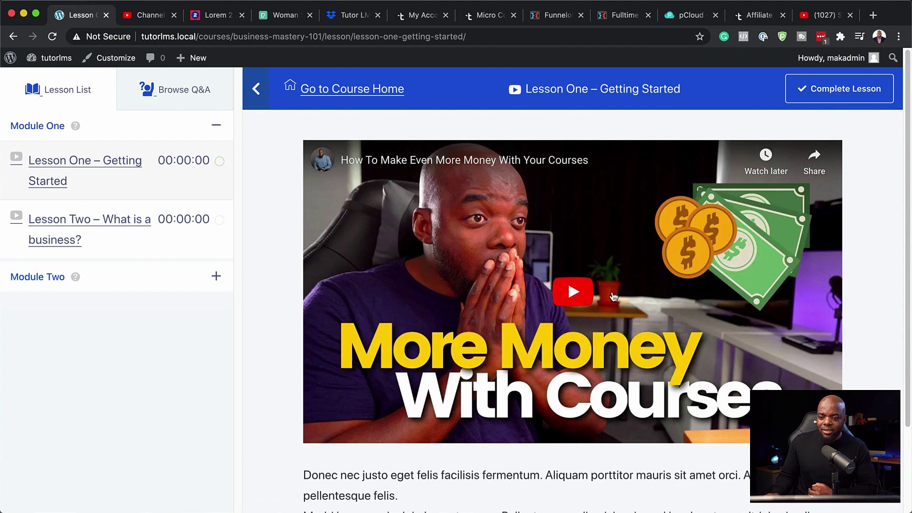
left_click(505, 219)
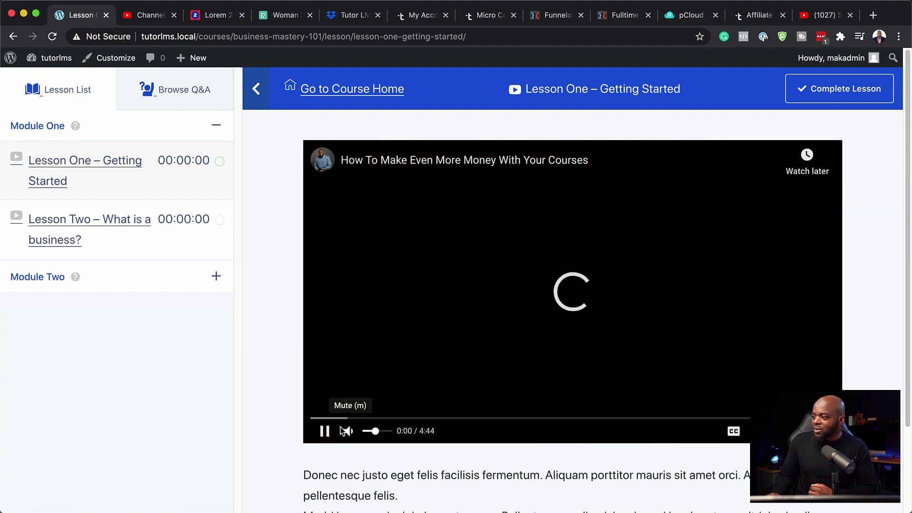
left_click(325, 433)
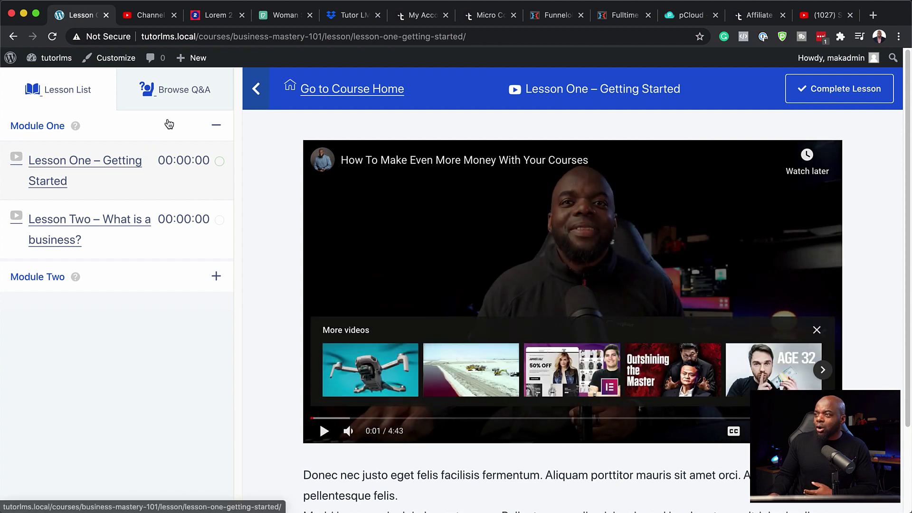
left_click(177, 91)
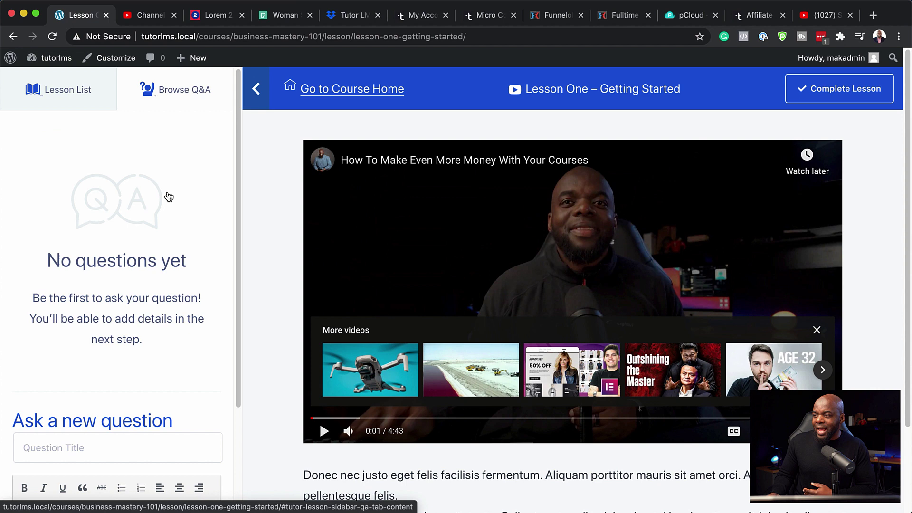
scroll(147, 383, "down", 3)
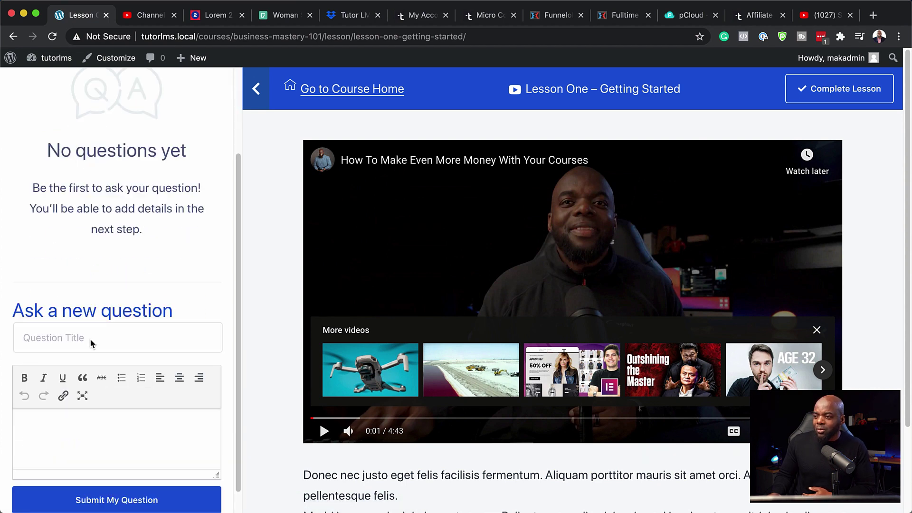
left_click(89, 338)
scroll(112, 408, "down", 1)
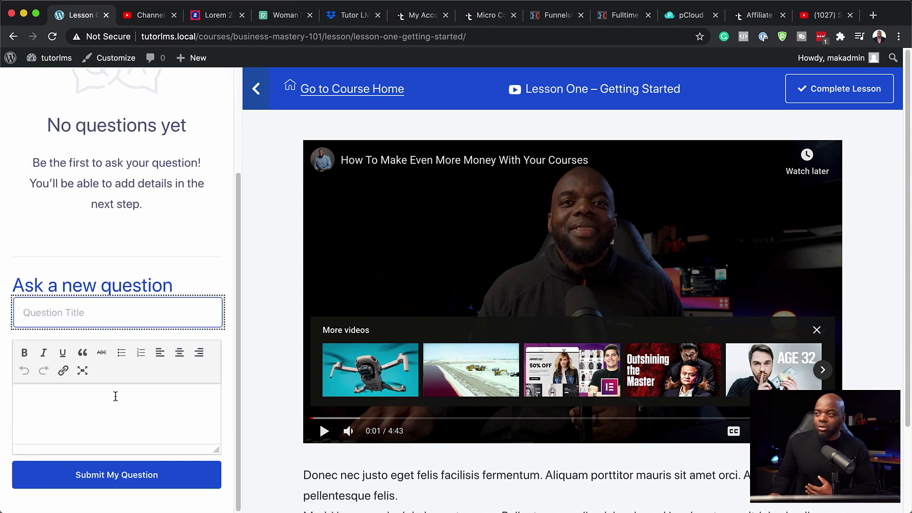
scroll(141, 96, "up", 5)
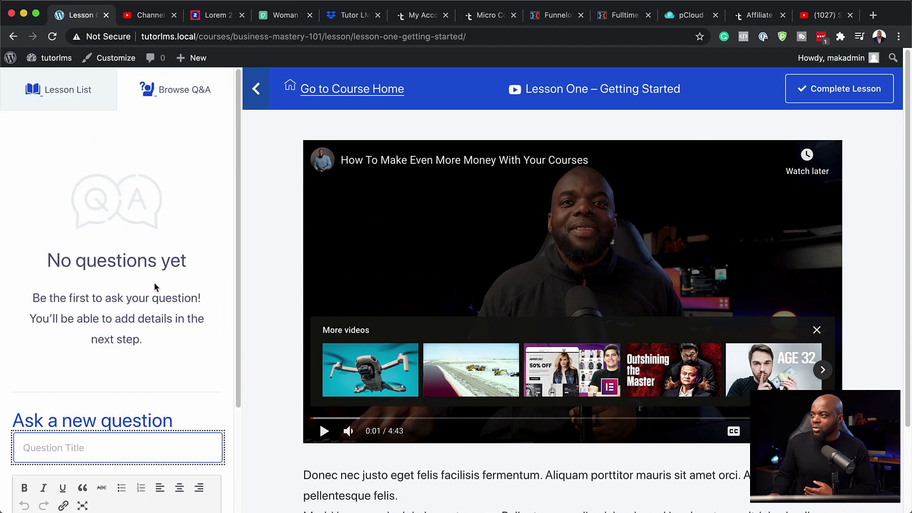
- Hide the lesson sidebar, mark the lesson complete, and return to the course home
left_click(259, 94)
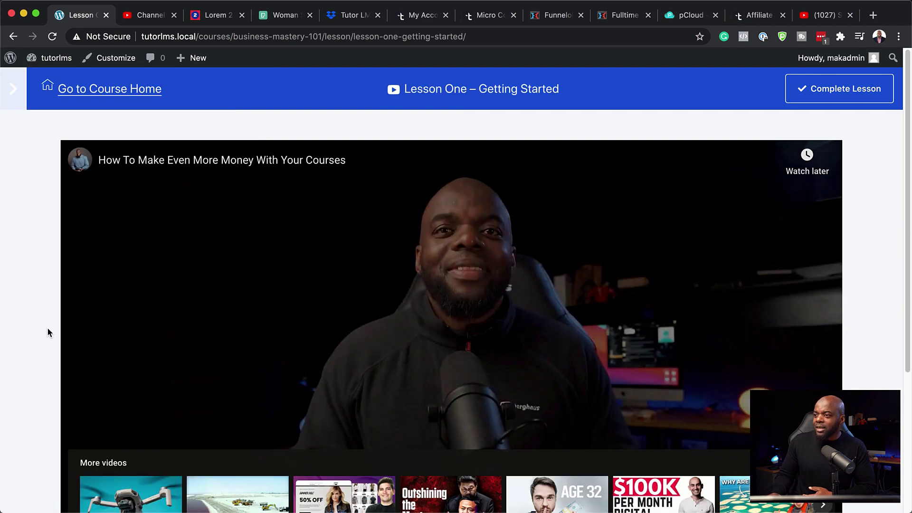
scroll(47, 332, "down", 2)
scroll(47, 328, "down", 3)
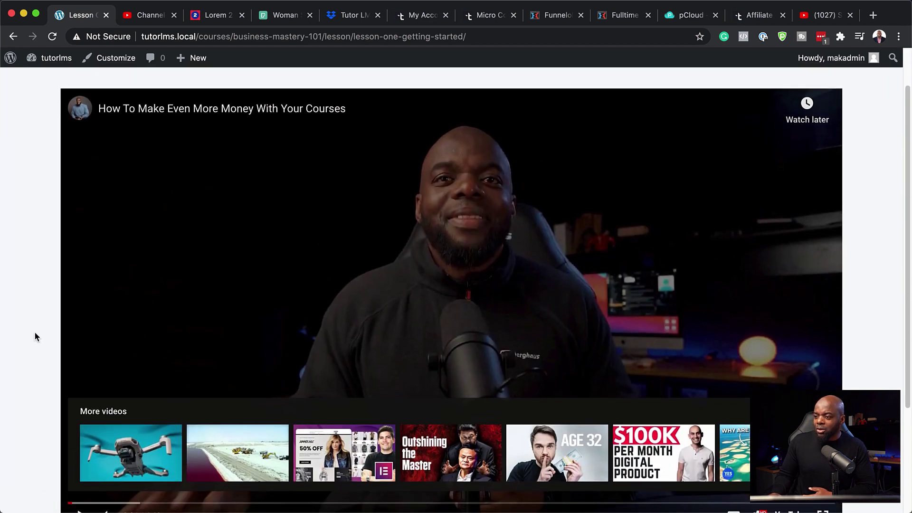
scroll(112, 191, "up", 3)
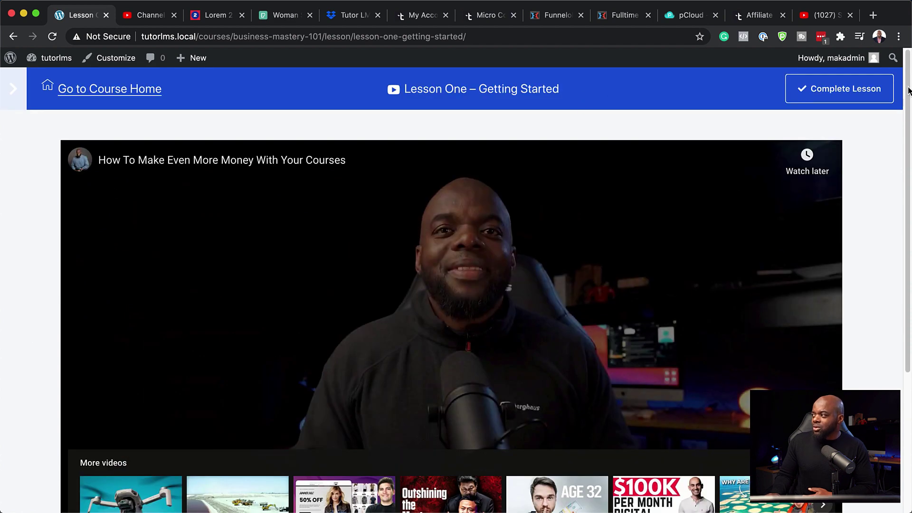
left_click(837, 91)
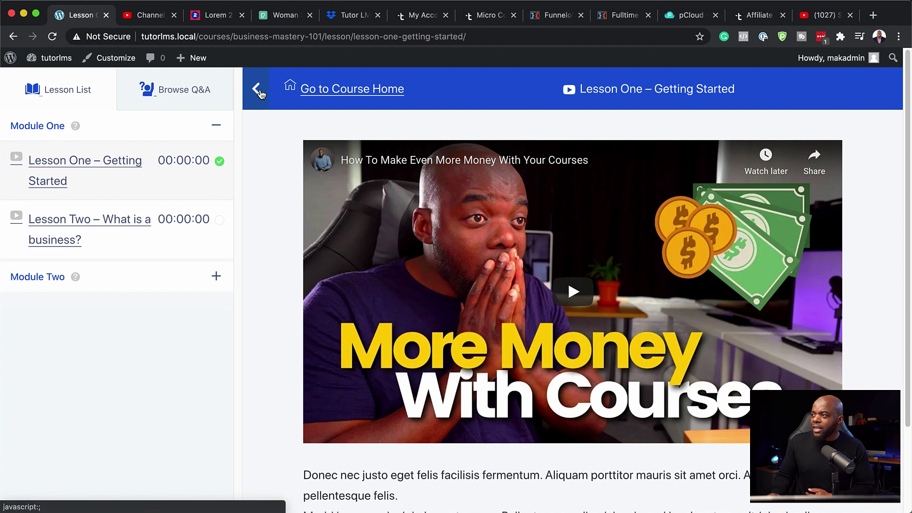
left_click(341, 92)
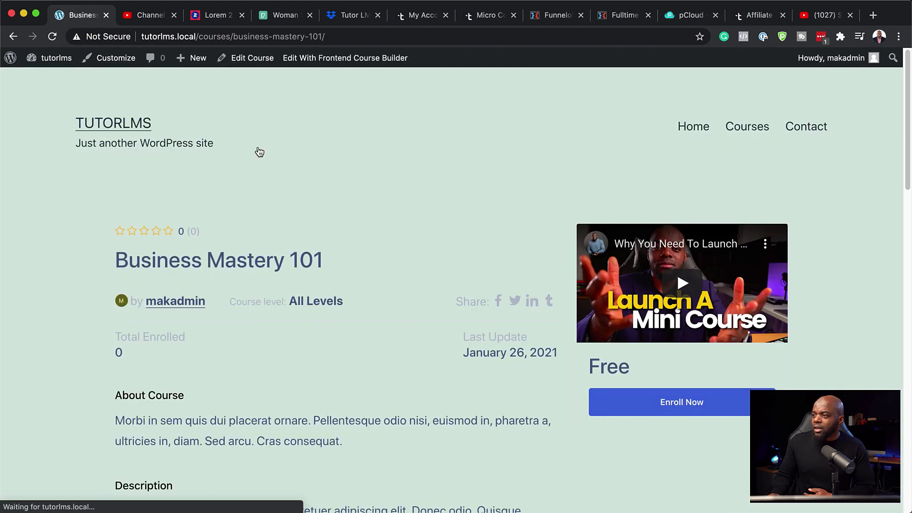
scroll(376, 306, "down", 12)
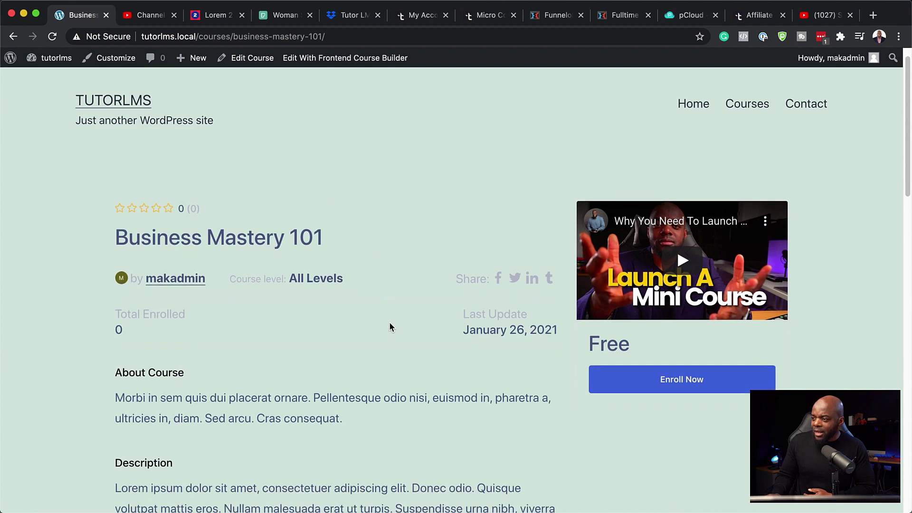
scroll(338, 306, "up", 12)
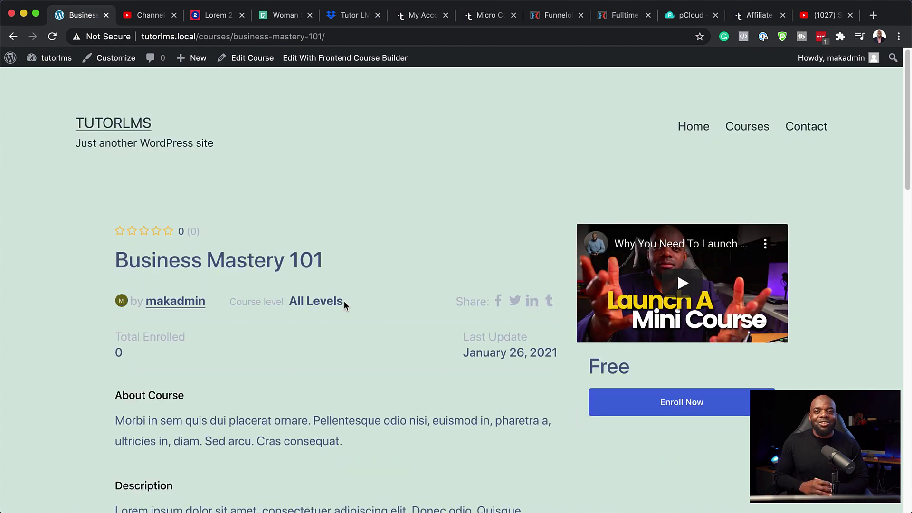